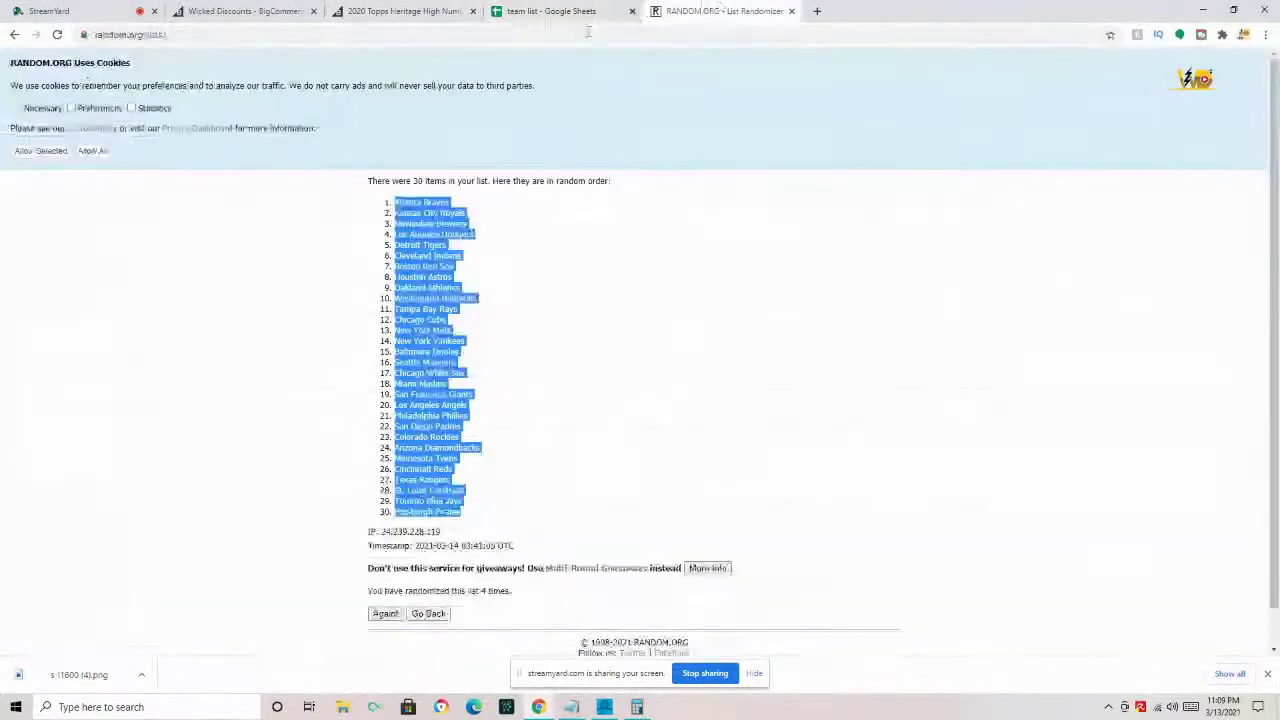
Load a blank List Randomizer form, paste in the copied participant names, and randomize the list three times.
key("Return")
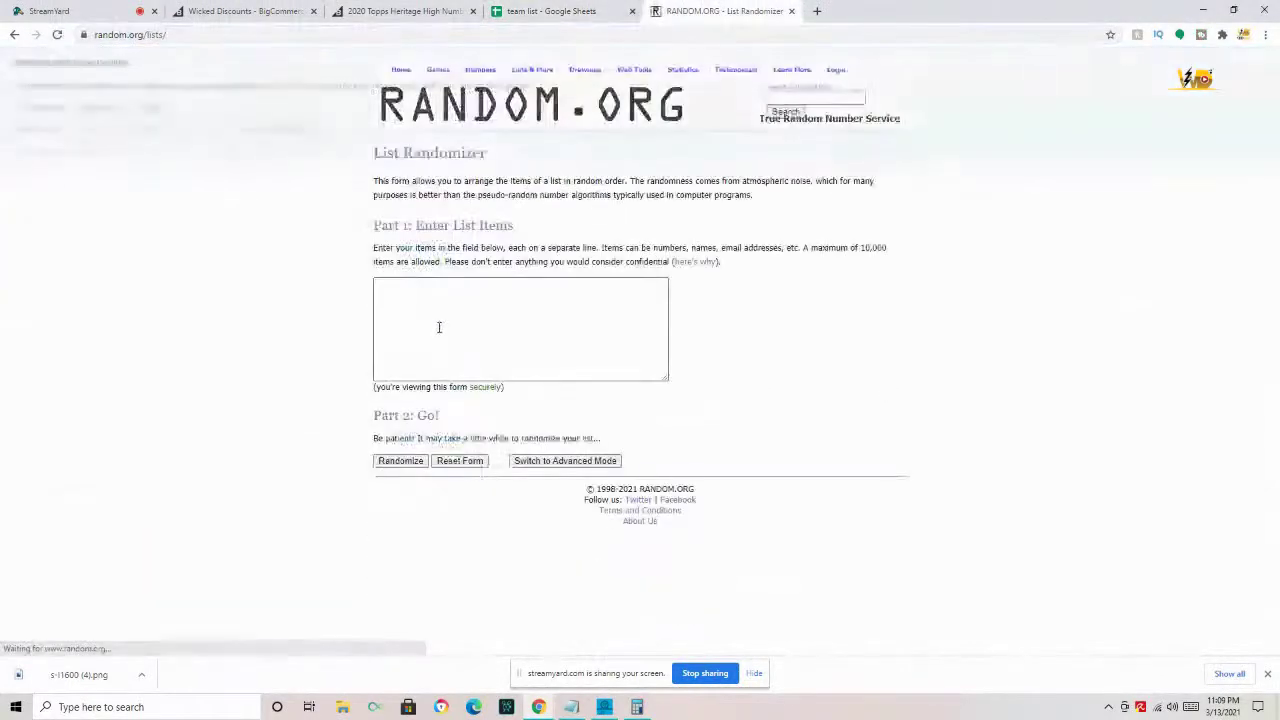
left_click(440, 326)
key("ctrl+v")
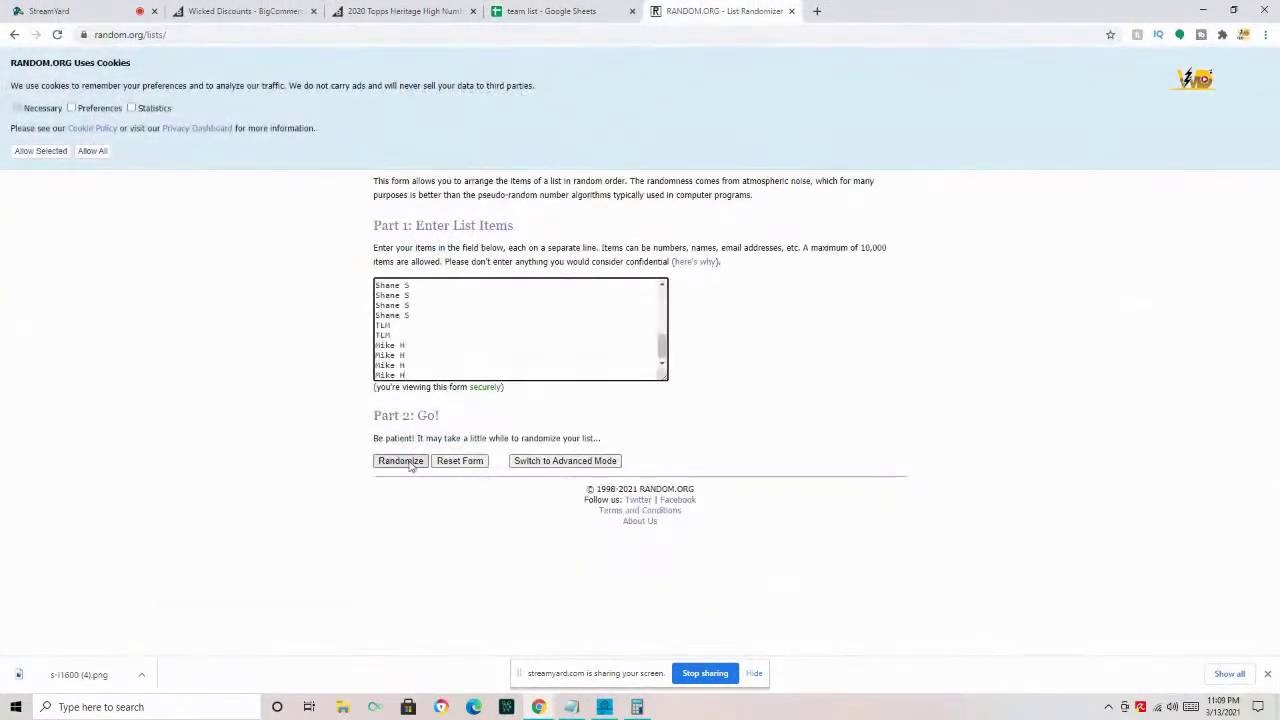
left_click(408, 462)
left_click(385, 590)
left_click(392, 619)
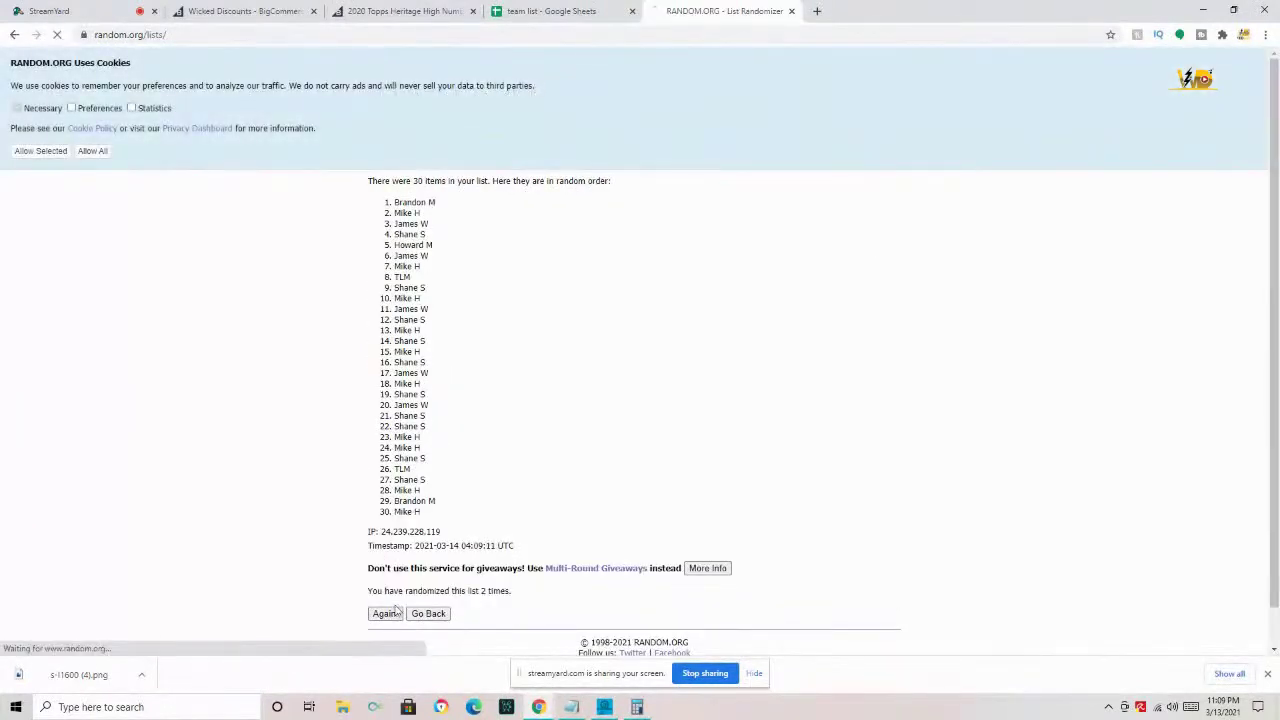
Copy the 30 randomized participant names into B1:B30 of the mLB sheet in the team list spreadsheet.
left_click_drag(389, 204, 457, 515)
key("ctrl+c")
left_click(594, 11)
key("ctrl+v")
Copy the team names from A1:A30 into a fresh List Randomizer form and randomize them three times.
left_click_drag(100, 155, 107, 522)
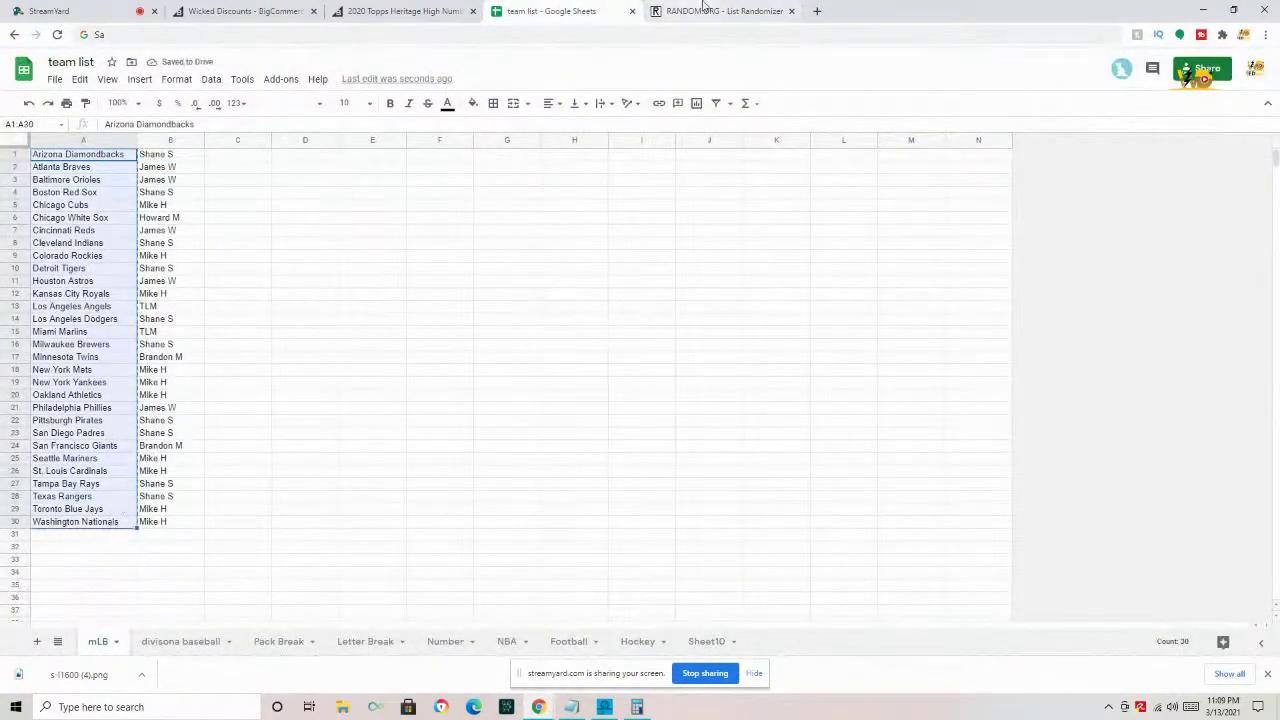
left_click(705, 11)
left_click(474, 31)
key("Return")
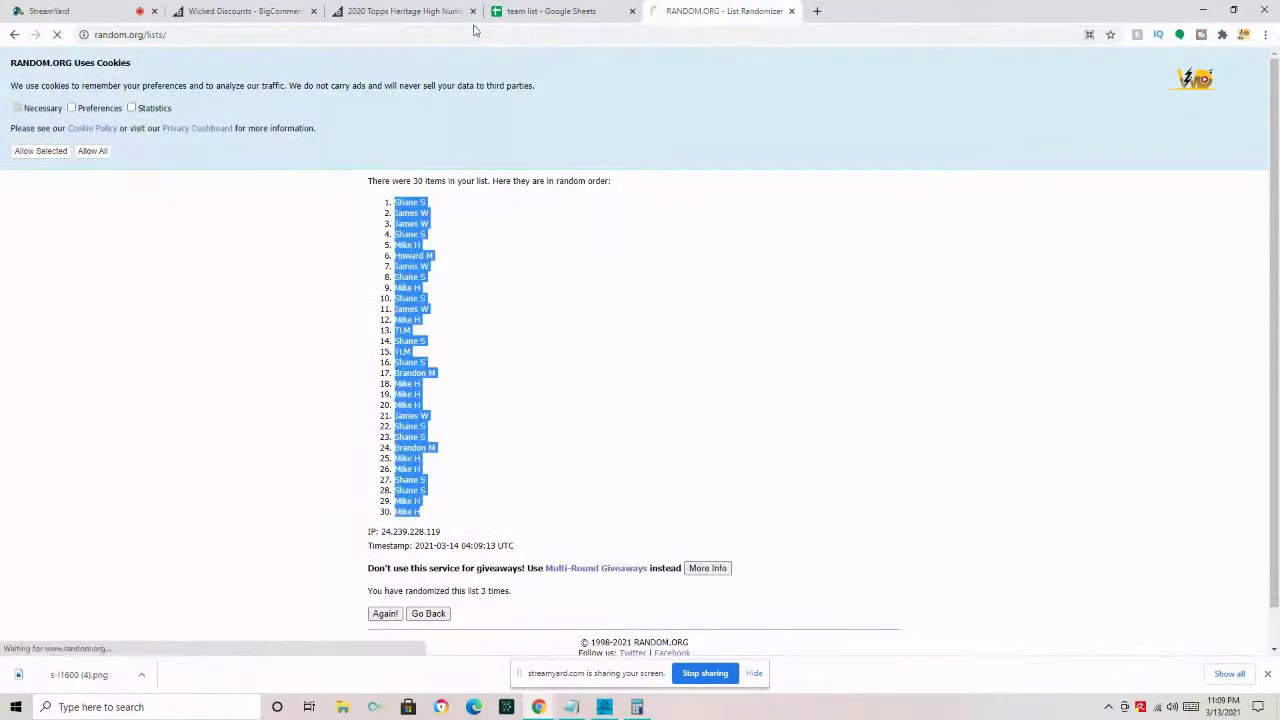
left_click(401, 461)
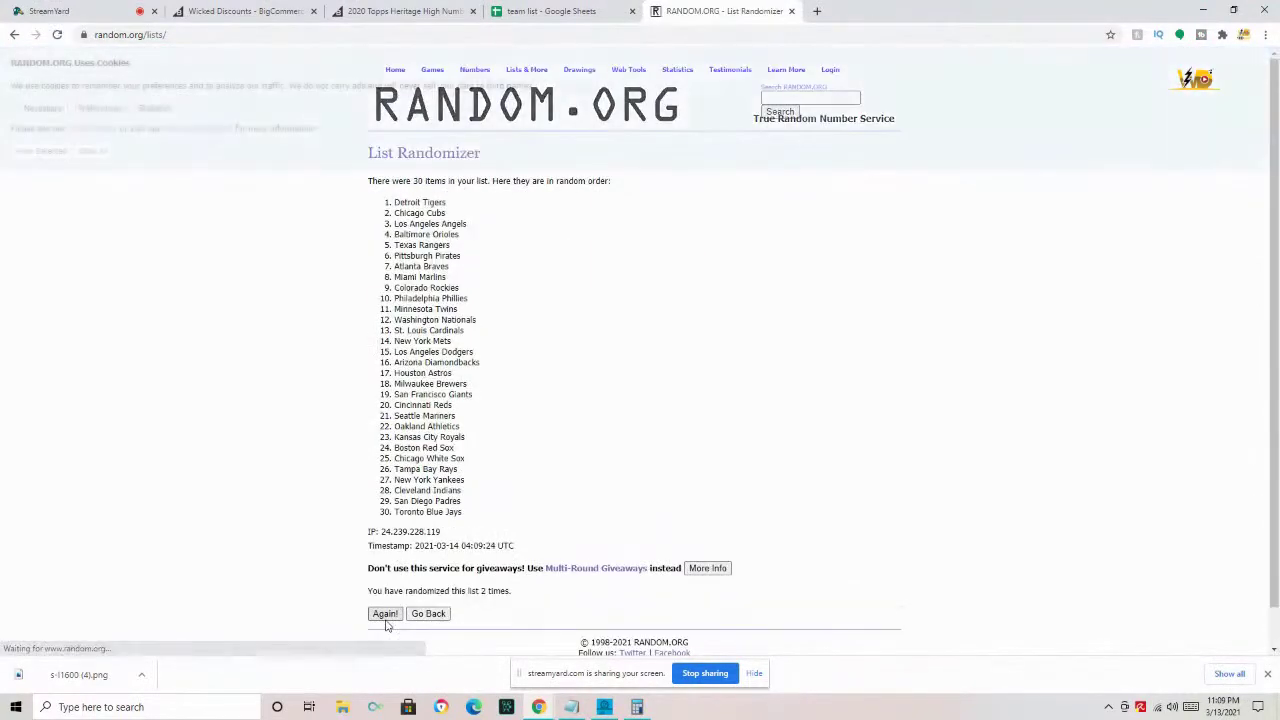
left_click(385, 613)
Replace the teams in A1:A30 with the randomized team order and sort the sheet A to Z by column A.
left_click_drag(397, 203, 494, 512)
key("ctrl+c")
left_click(555, 10)
key("ctrl+v")
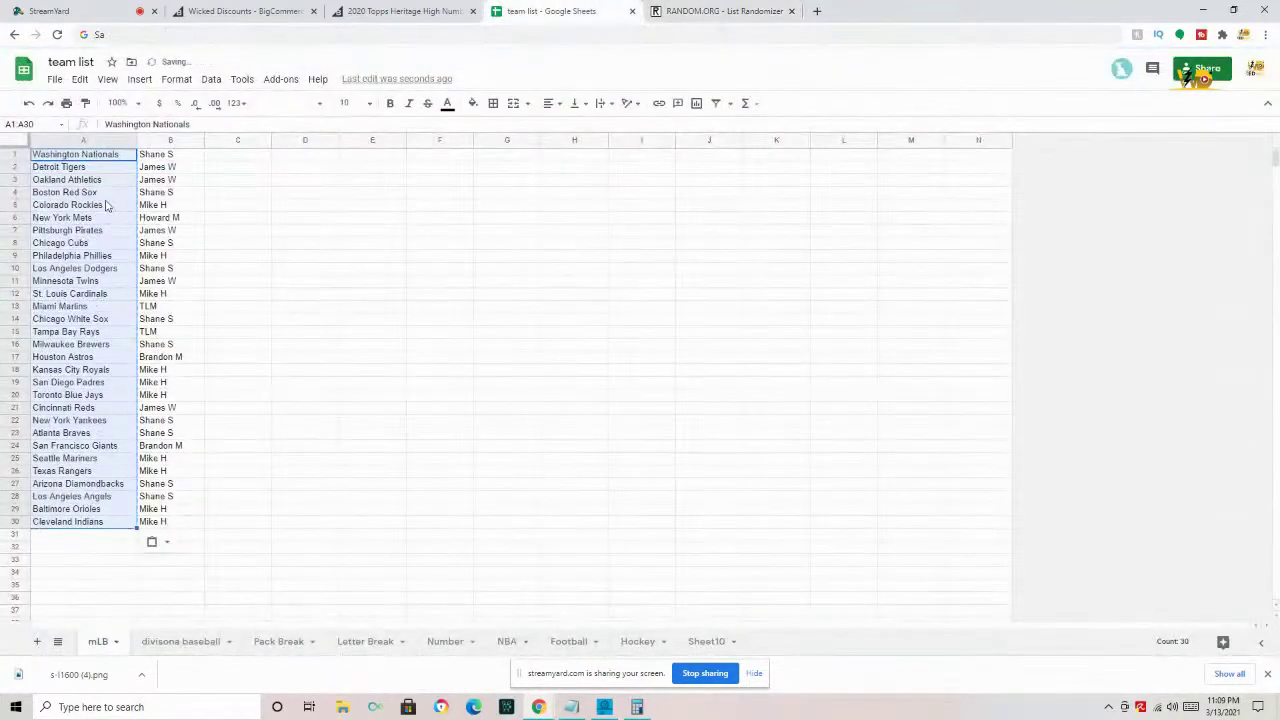
left_click(130, 140)
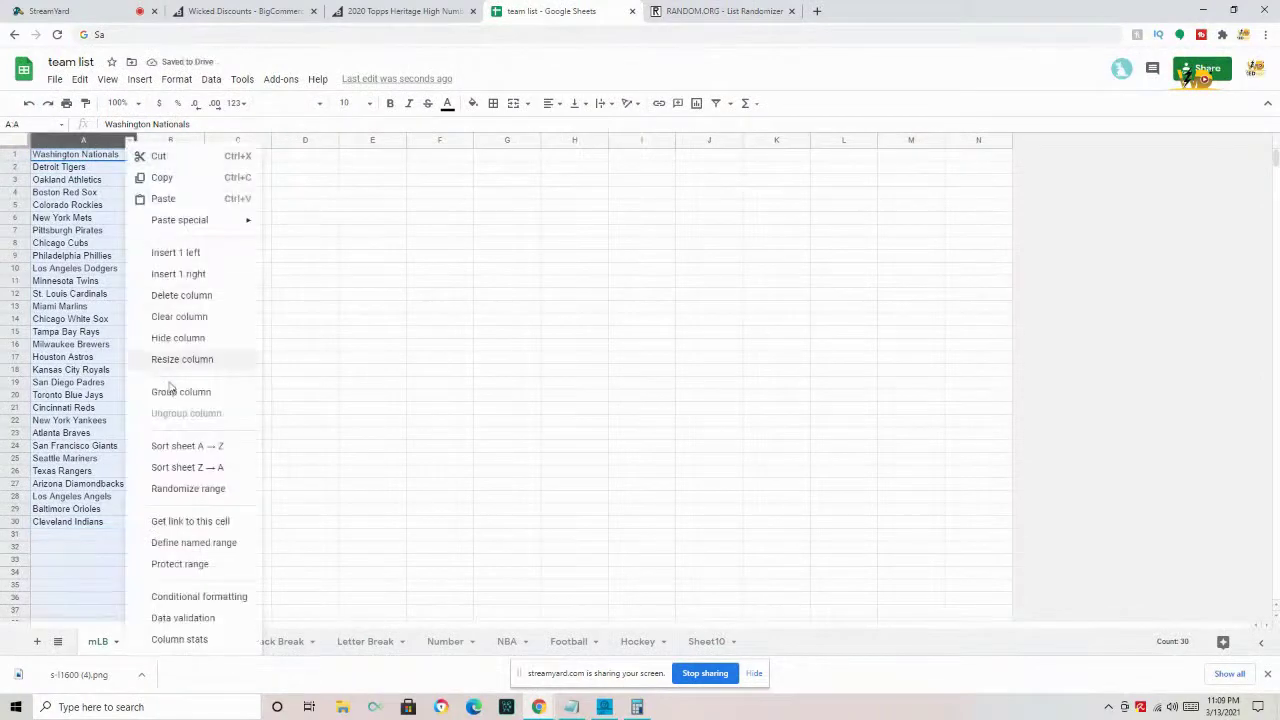
left_click(186, 446)
Go through the participants assigned to the teams in rows 1 to 10, from Arizona Diamondbacks to Detroit Tigers.
left_click(176, 157)
left_click(178, 170)
left_click(186, 182)
left_click(190, 196)
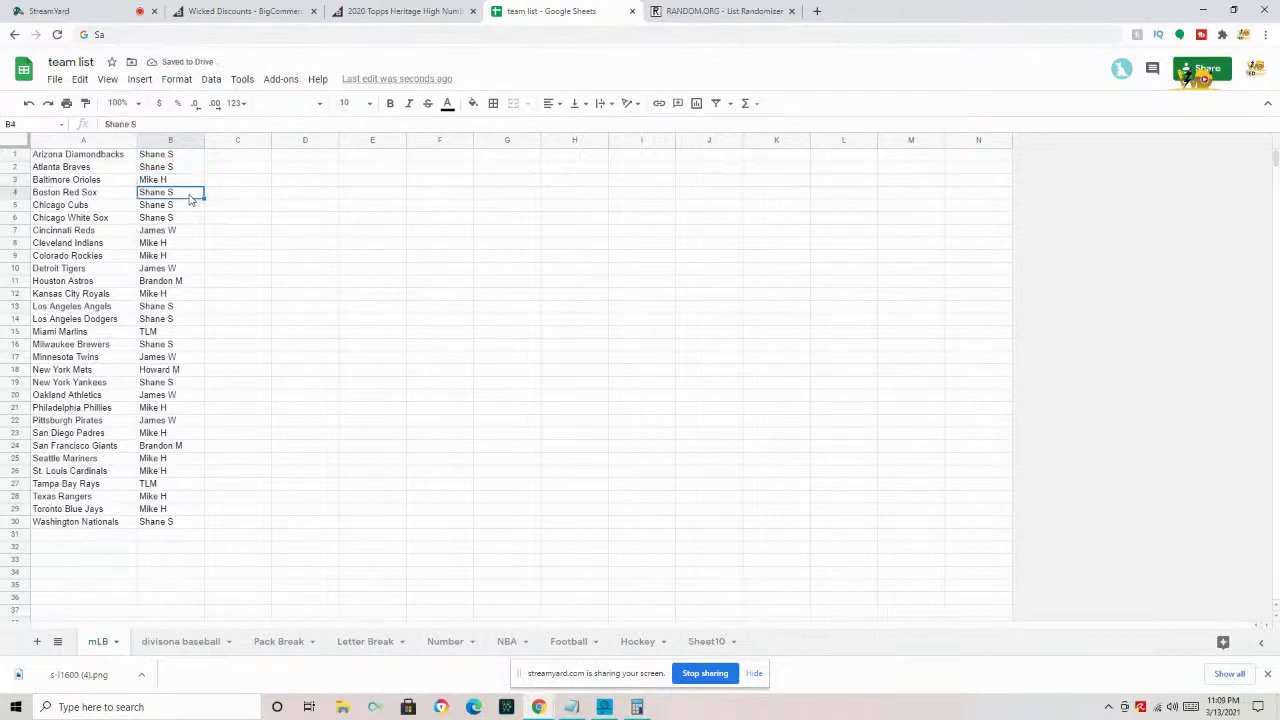
left_click(188, 221)
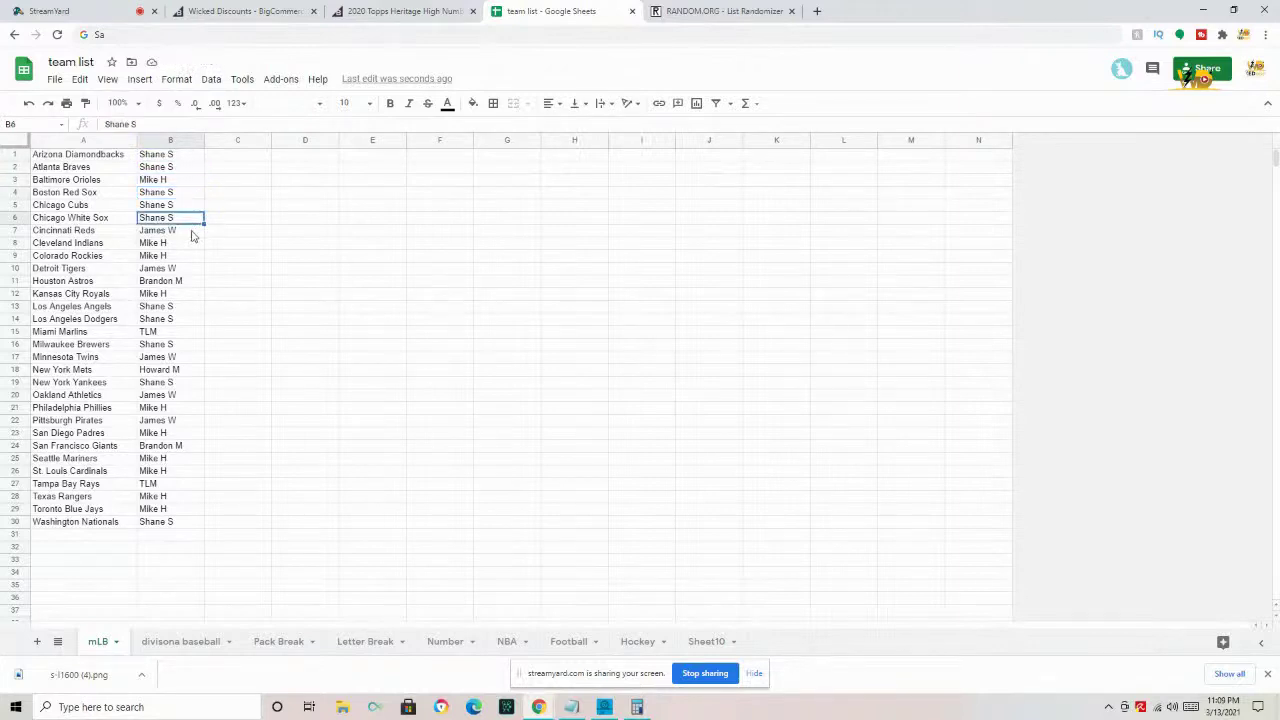
left_click(193, 236)
left_click(190, 248)
left_click(190, 271)
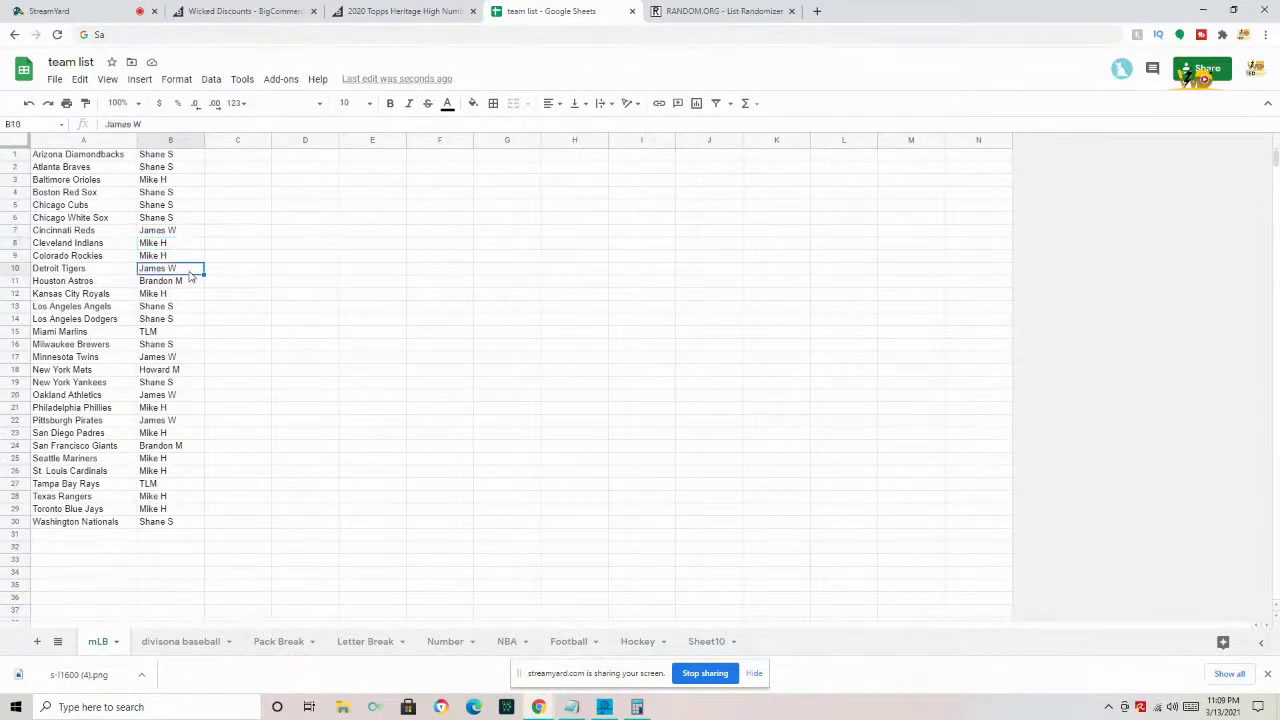
Copy the team list's sharing link and post it as a comment in the StreamYard broadcast chat.
left_click(1207, 68)
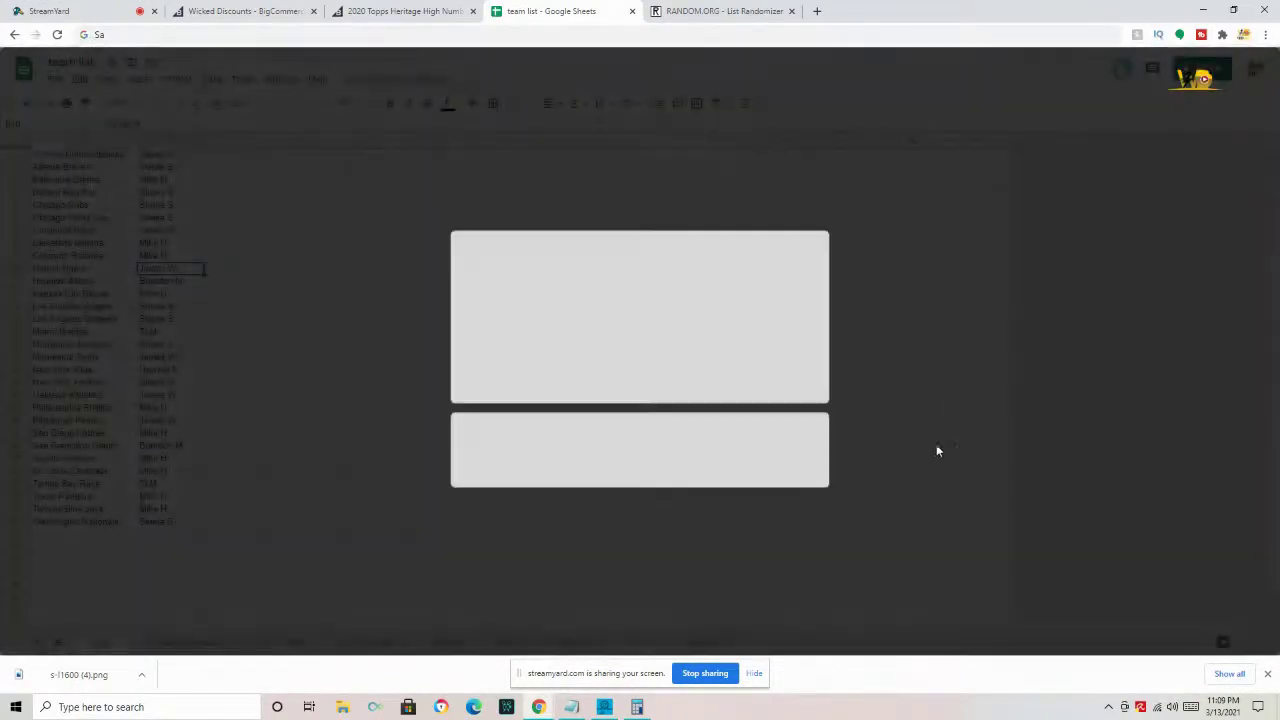
left_click(810, 470)
key("ctrl+1")
left_click(1107, 616)
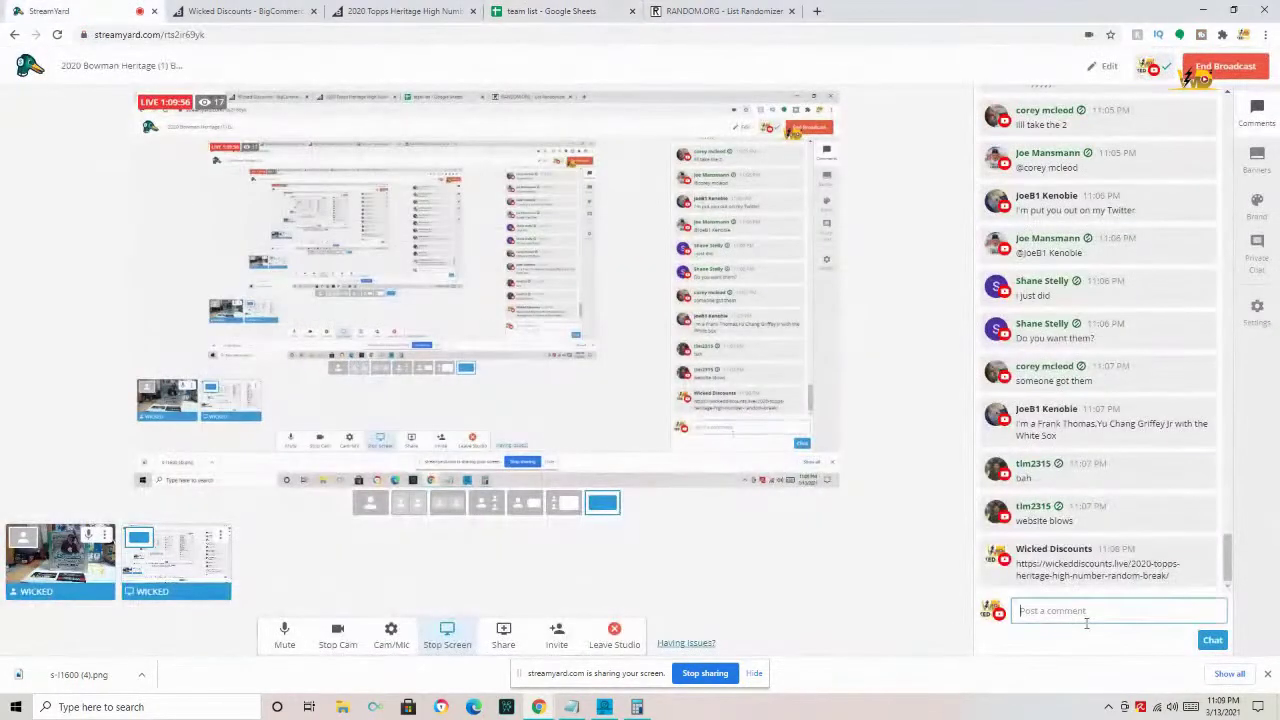
key("ctrl+v")
key("Return")
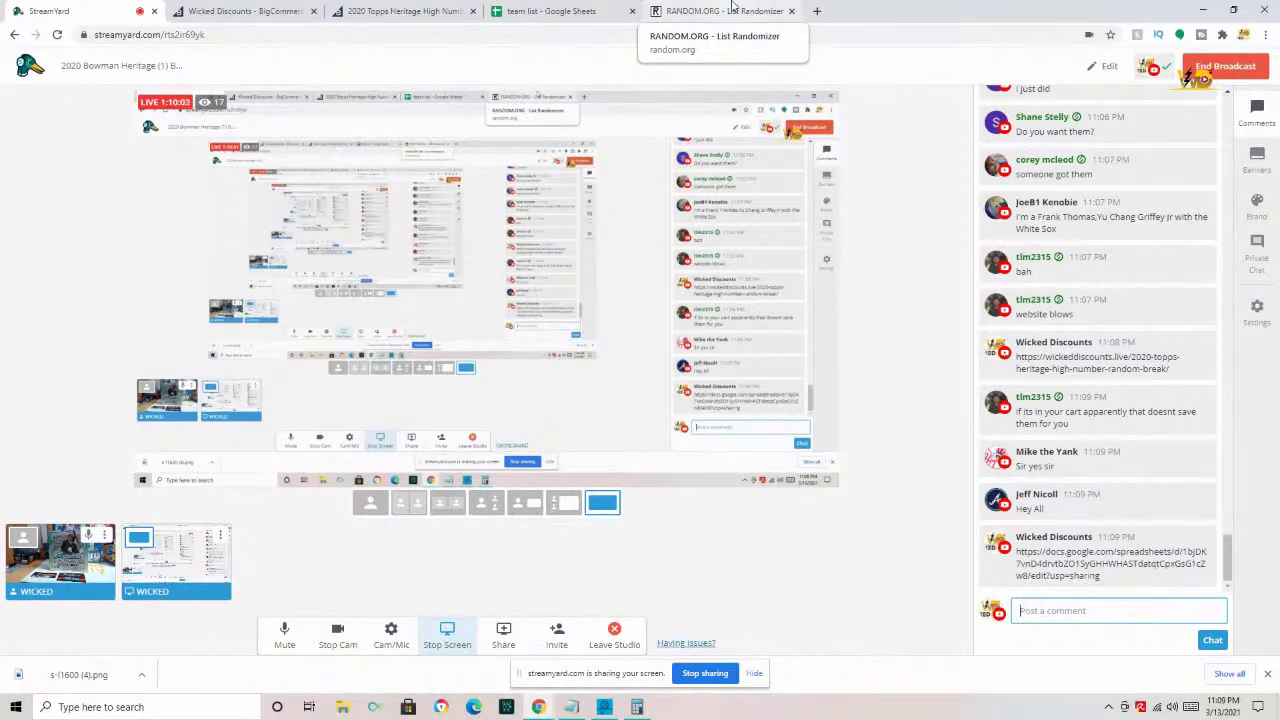
Return to the team list spreadsheet and close its sharing dialog.
left_click(732, 6)
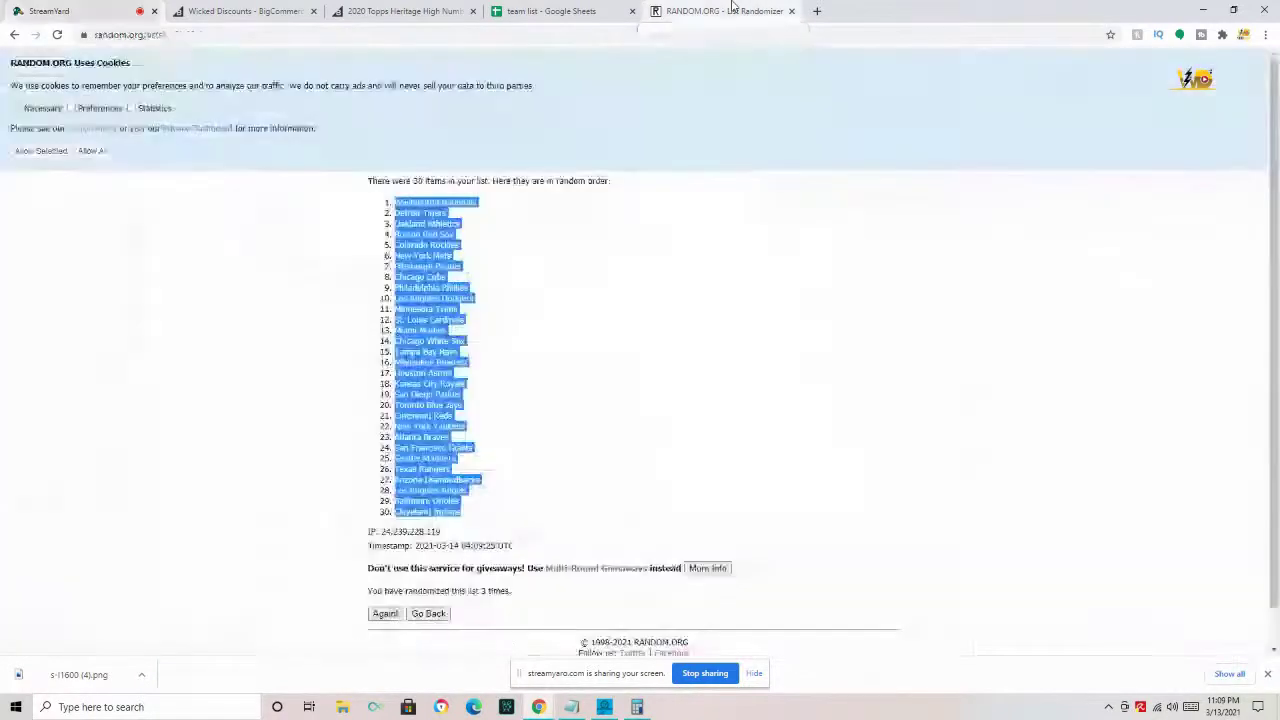
left_click(550, 11)
key("Escape")
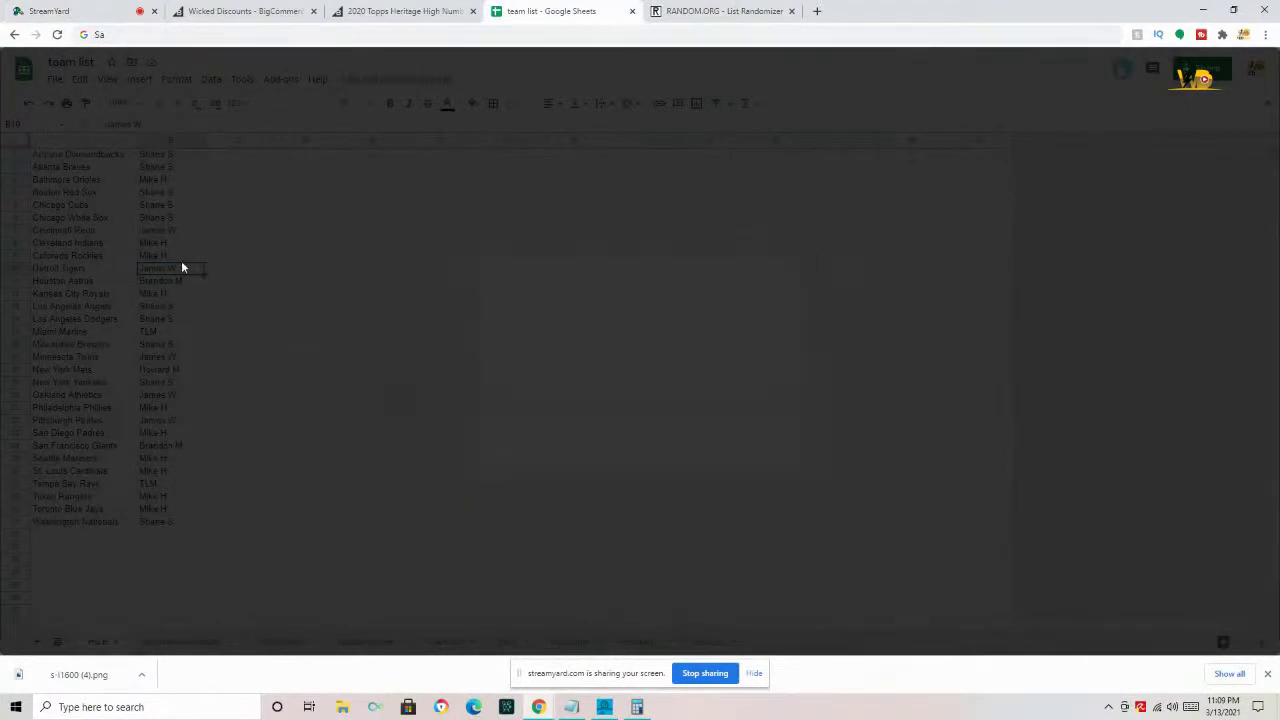
Go through the participants assigned to the remaining teams, from Houston Astros in row 11 to Toronto Blue Jays in row 29.
left_click(181, 282)
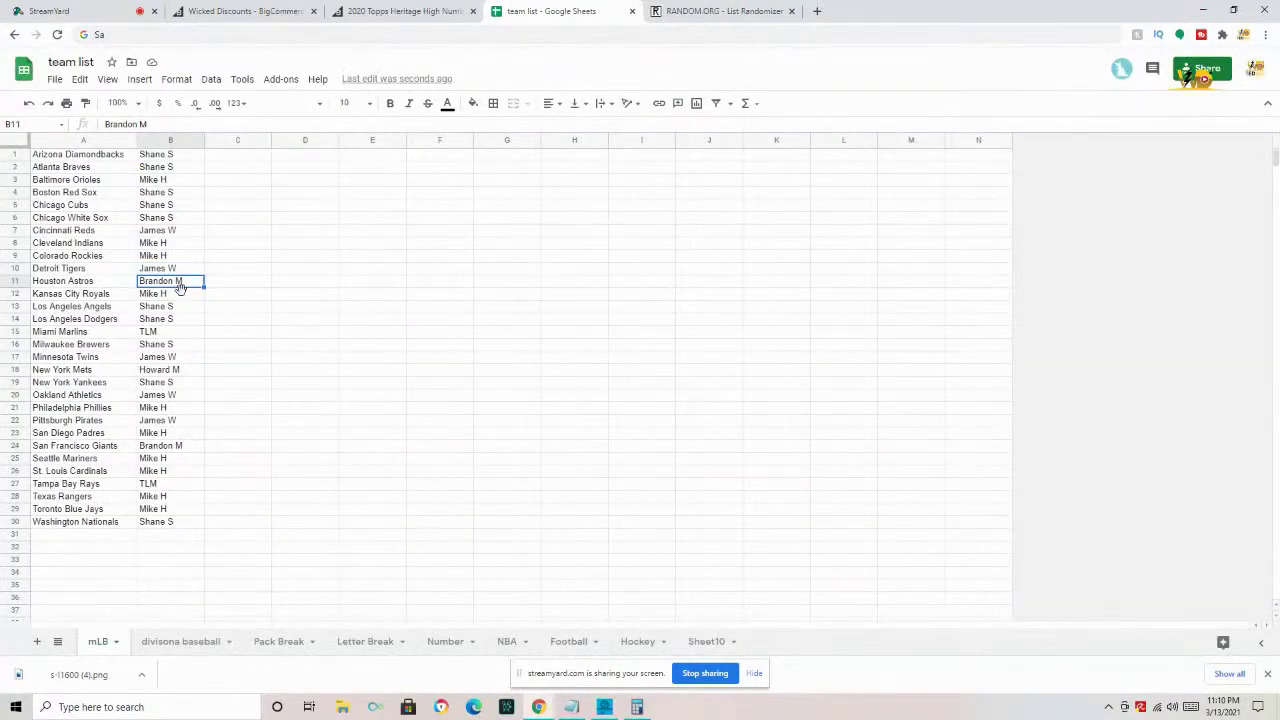
left_click(180, 296)
left_click(181, 309)
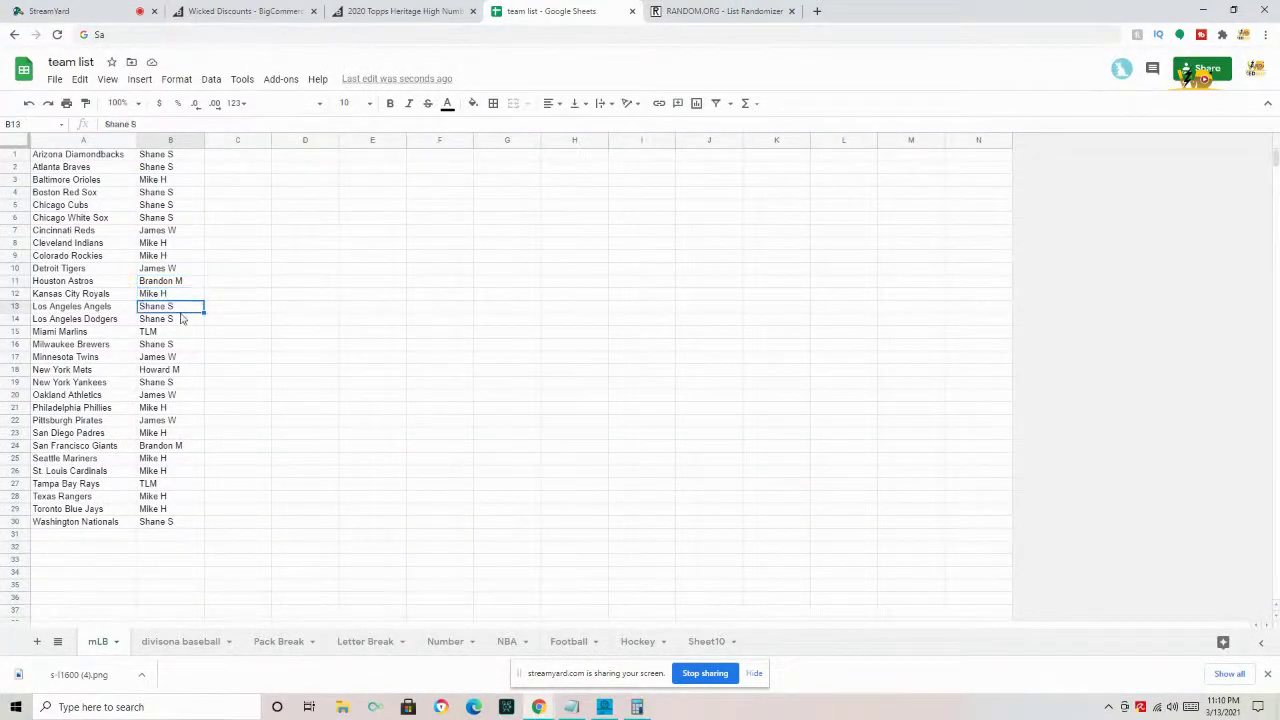
left_click(178, 335)
left_click(180, 348)
left_click(181, 362)
left_click(184, 373)
left_click(185, 386)
left_click(182, 398)
left_click(180, 410)
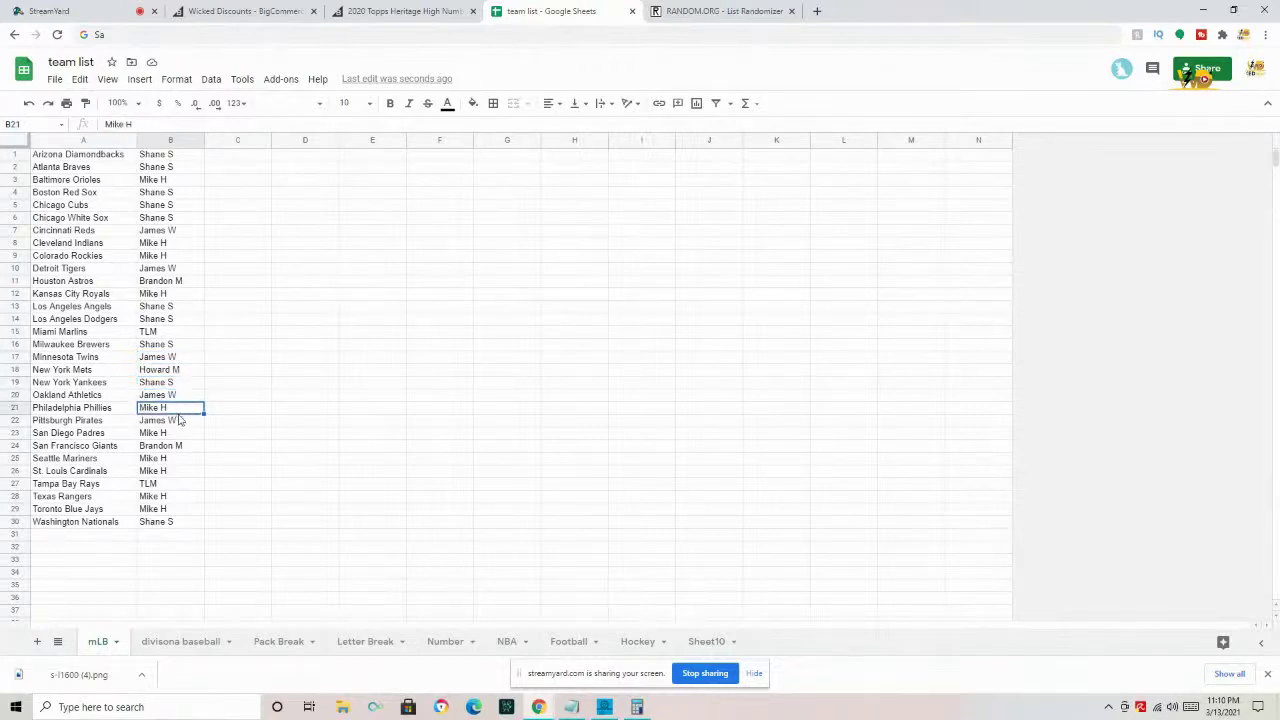
left_click(173, 423)
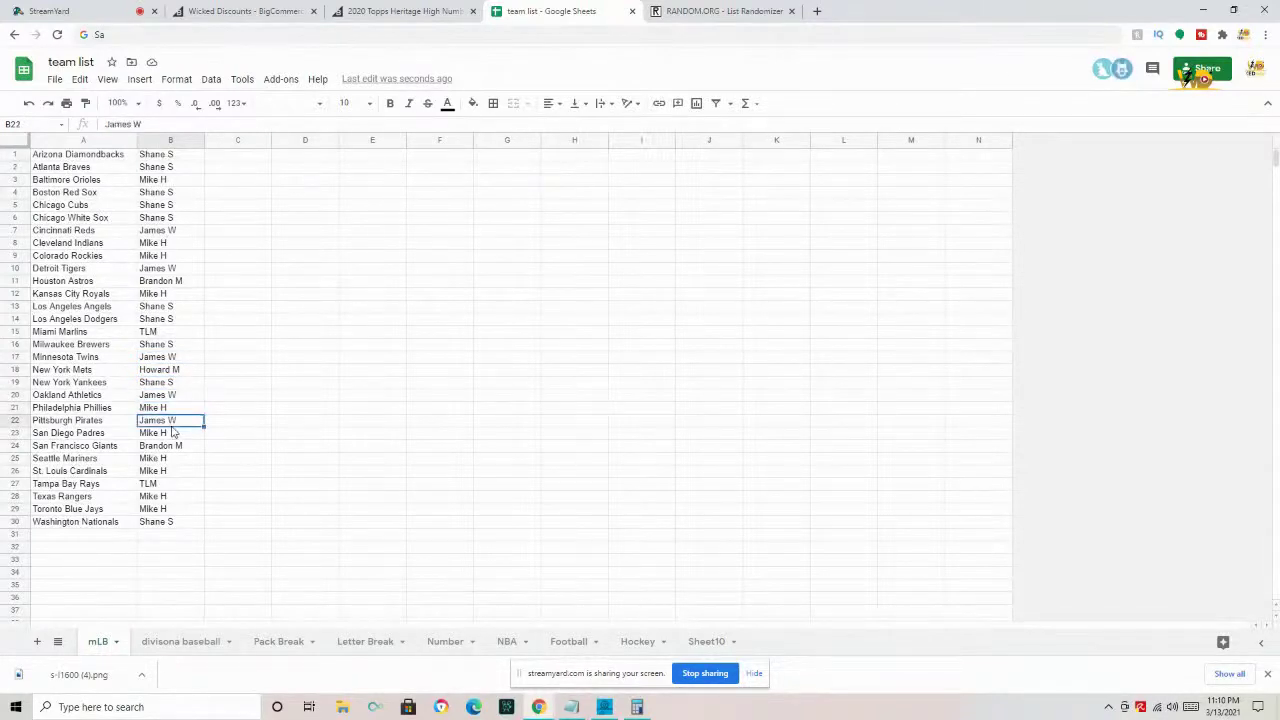
left_click(171, 434)
left_click(176, 448)
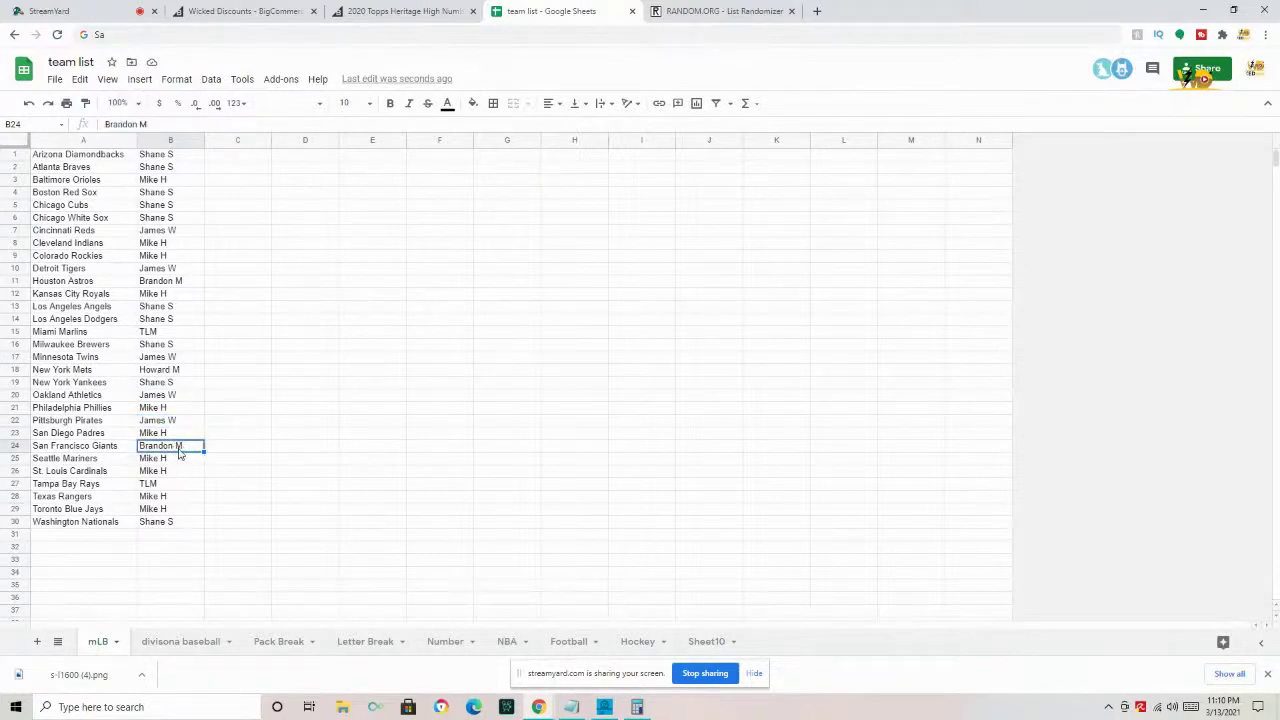
left_click(183, 461)
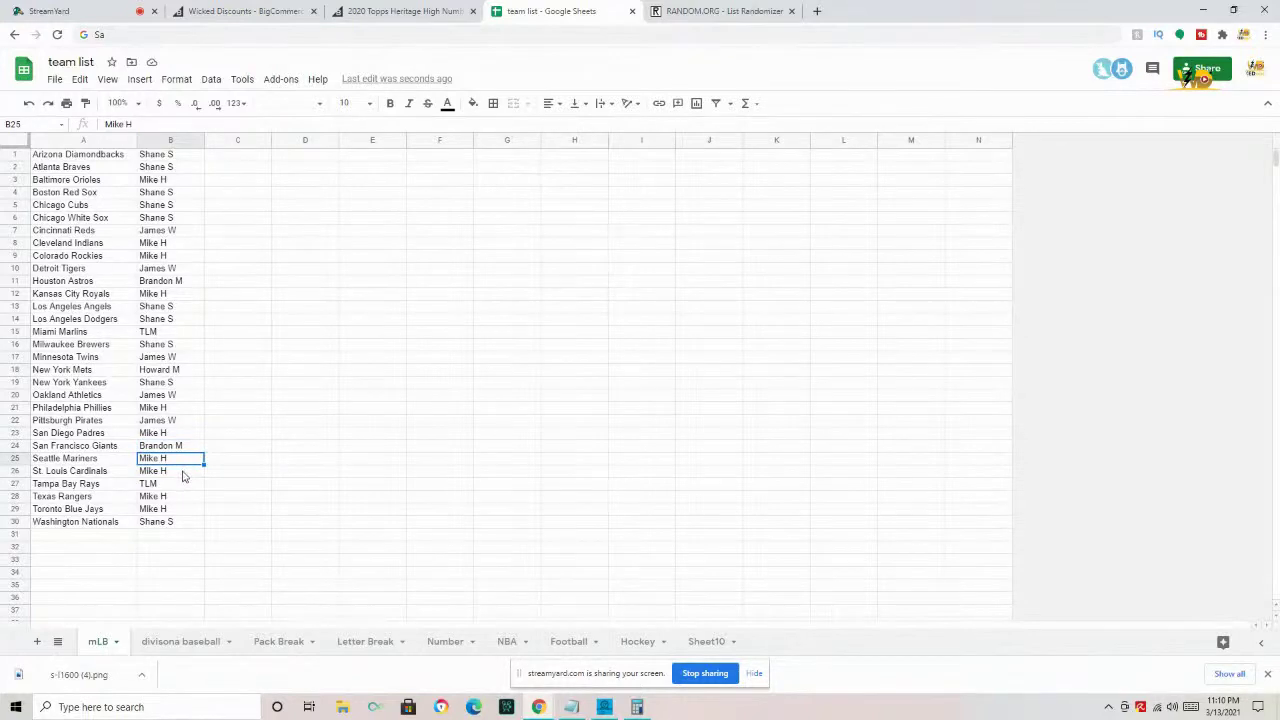
left_click(181, 487)
left_click(174, 499)
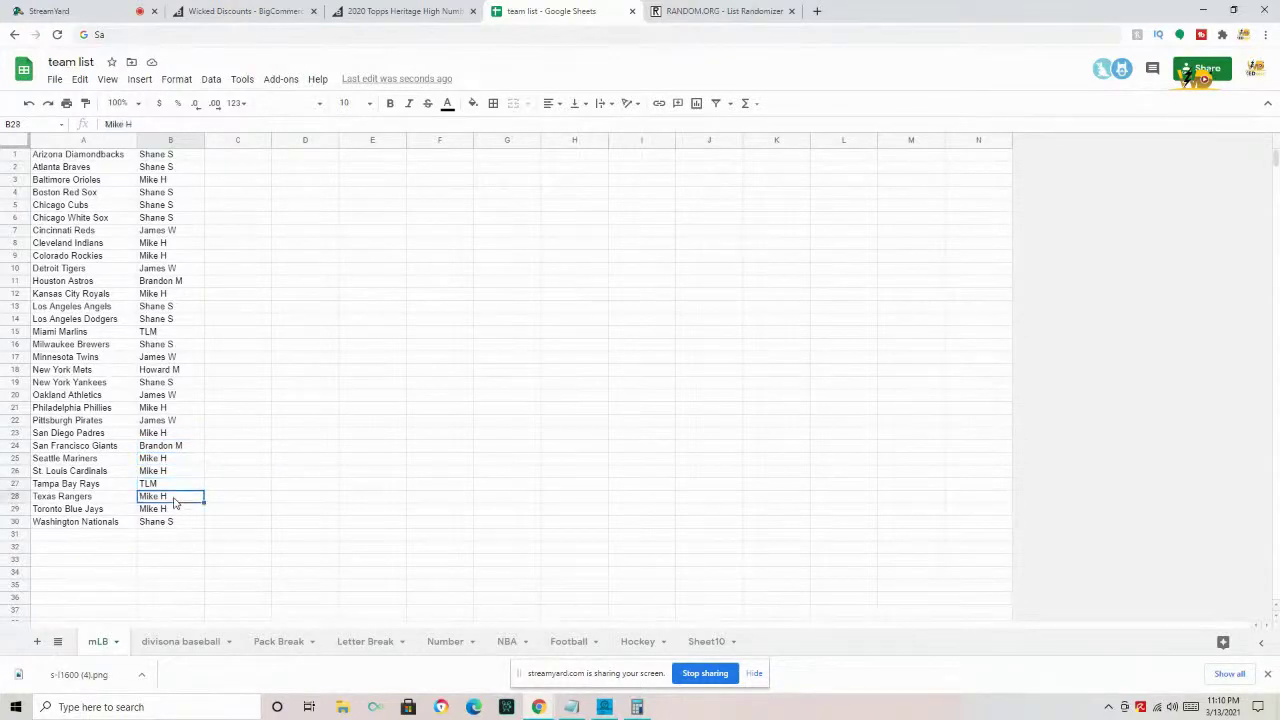
left_click(182, 512)
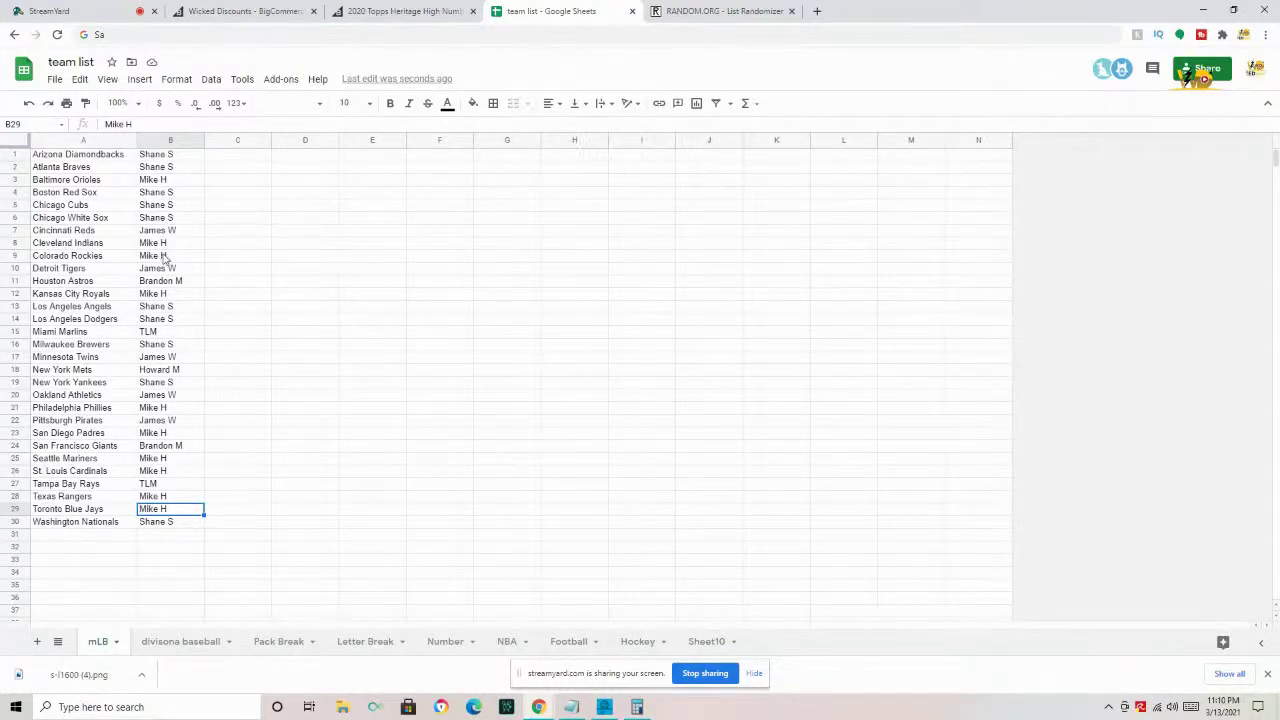
Check the New York Mets assignment, and review the teams belonging to the participant listed for Arizona Diamondbacks down to Washington Nationals.
left_click(170, 372)
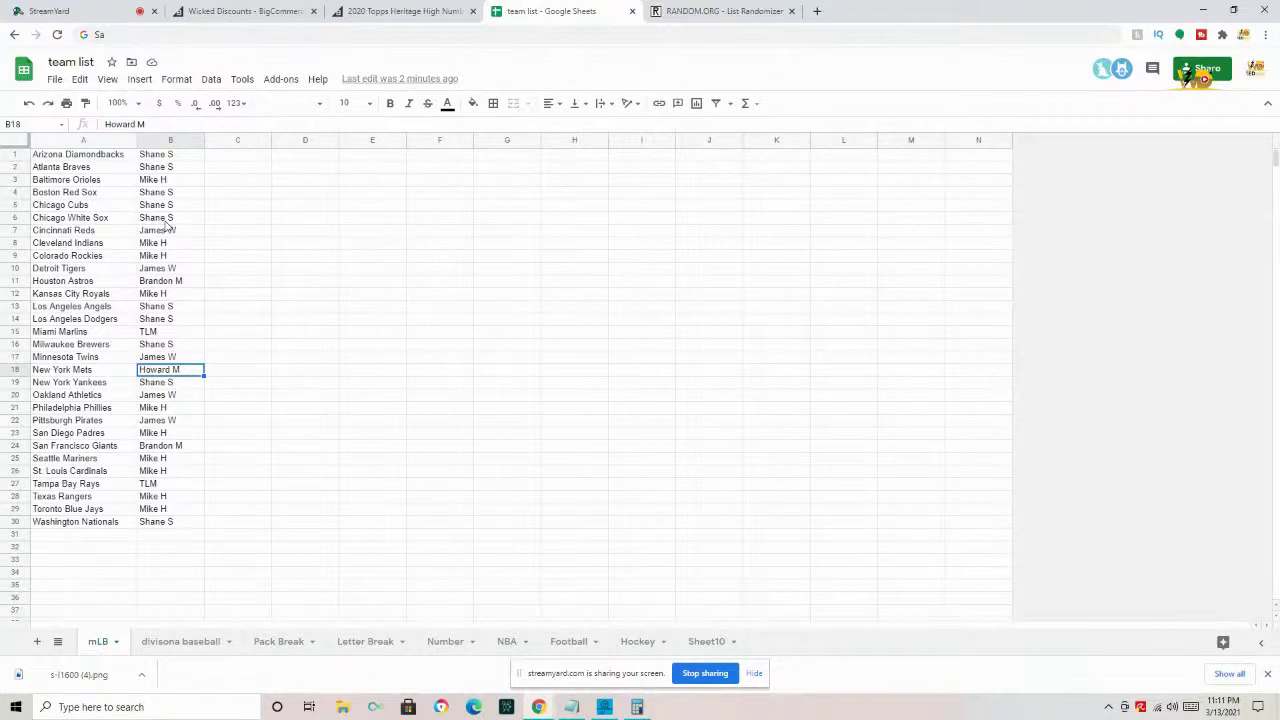
left_click(171, 157)
left_click(175, 170)
left_click(179, 195)
left_click(180, 207)
left_click(180, 219)
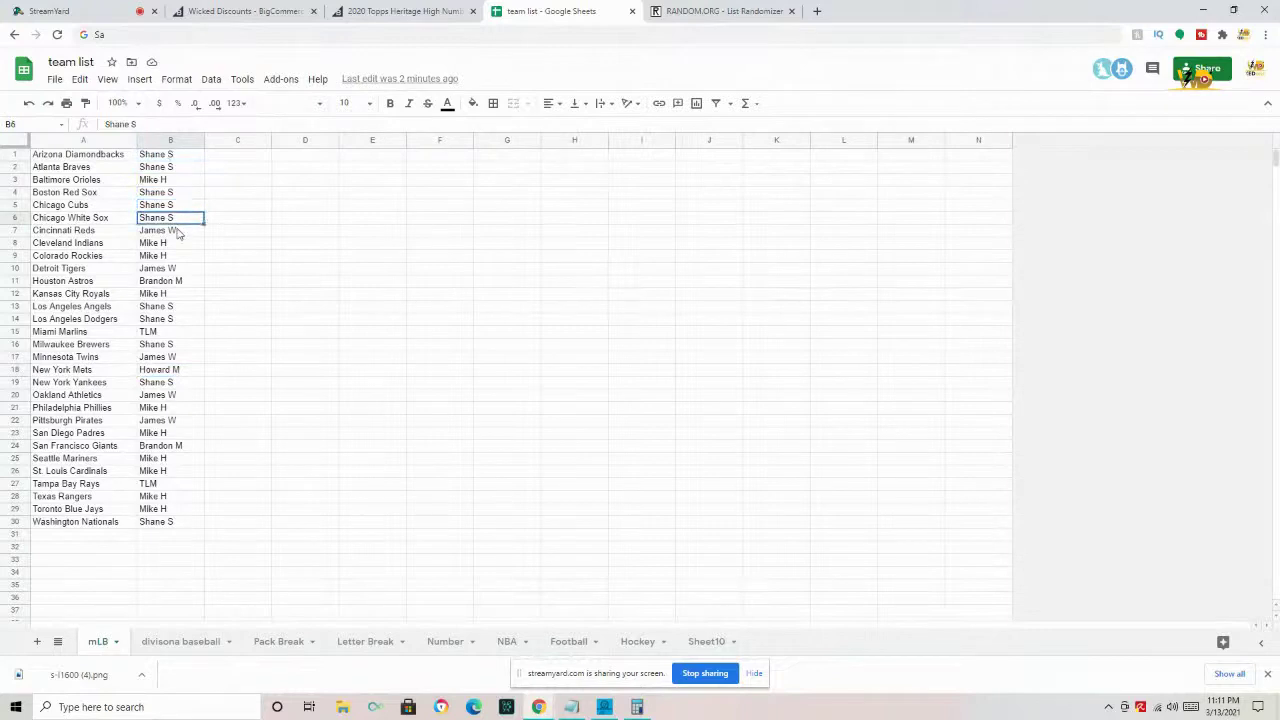
left_click(177, 318)
left_click(177, 348)
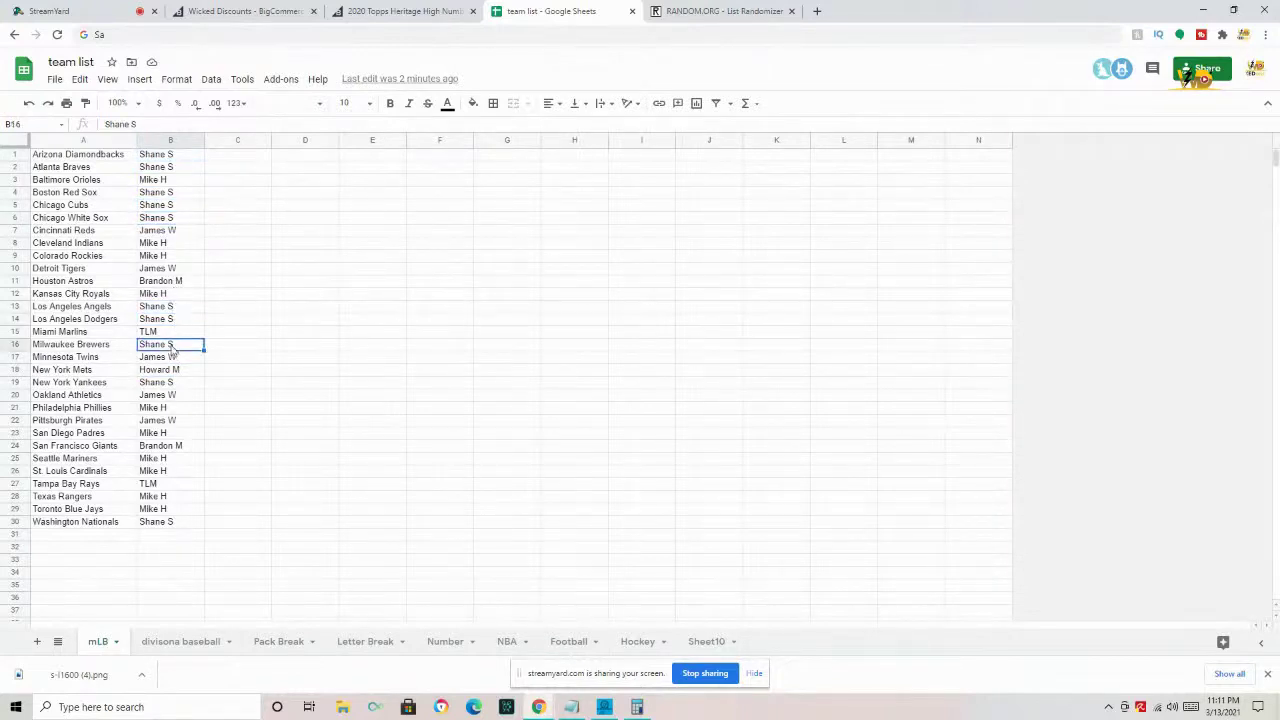
left_click(180, 386)
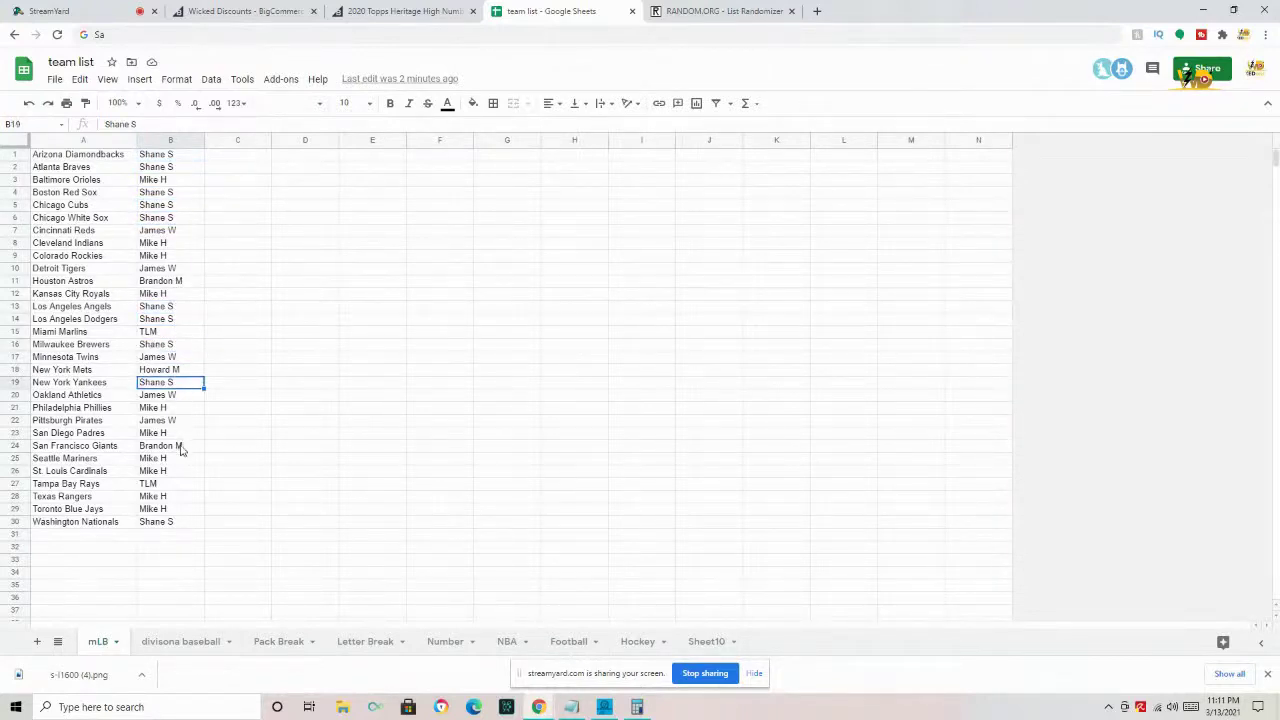
left_click(170, 527)
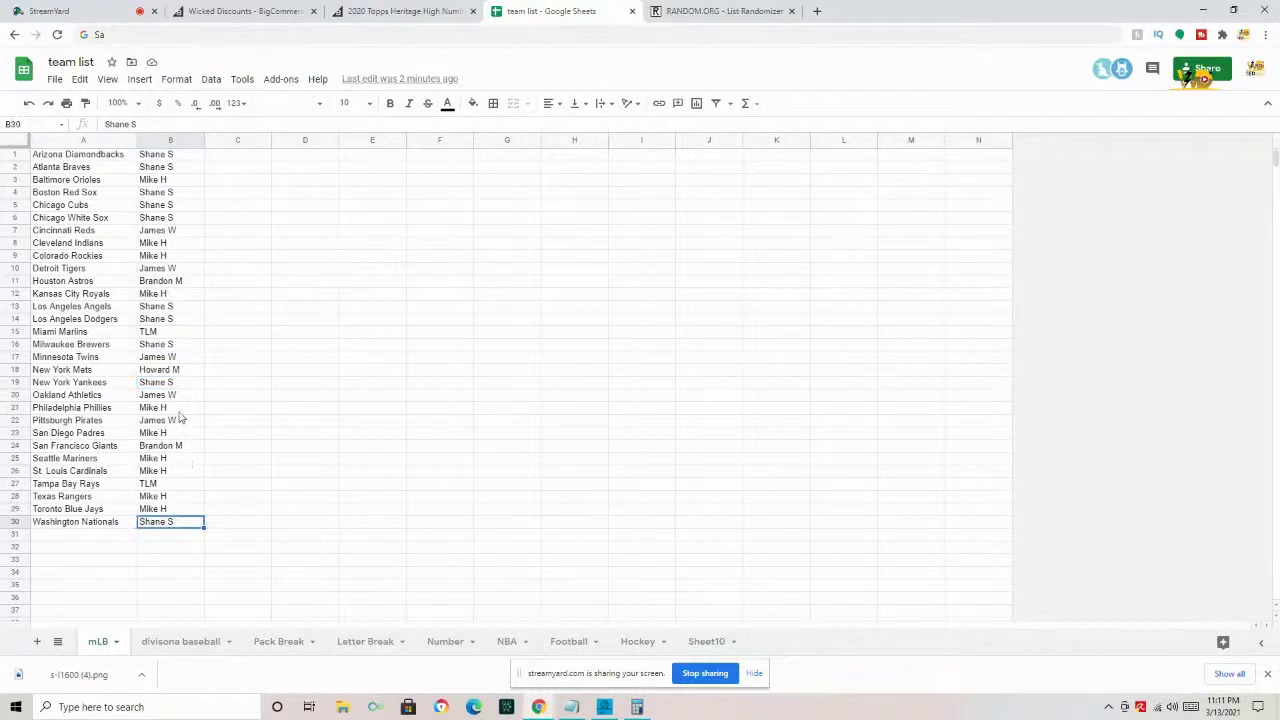
Print one copy of all pages of the mLB team list on the Brother HL-2240 series printer.
left_click(270, 8)
left_click(420, 10)
left_click(560, 11)
left_click(66, 103)
left_click(1238, 68)
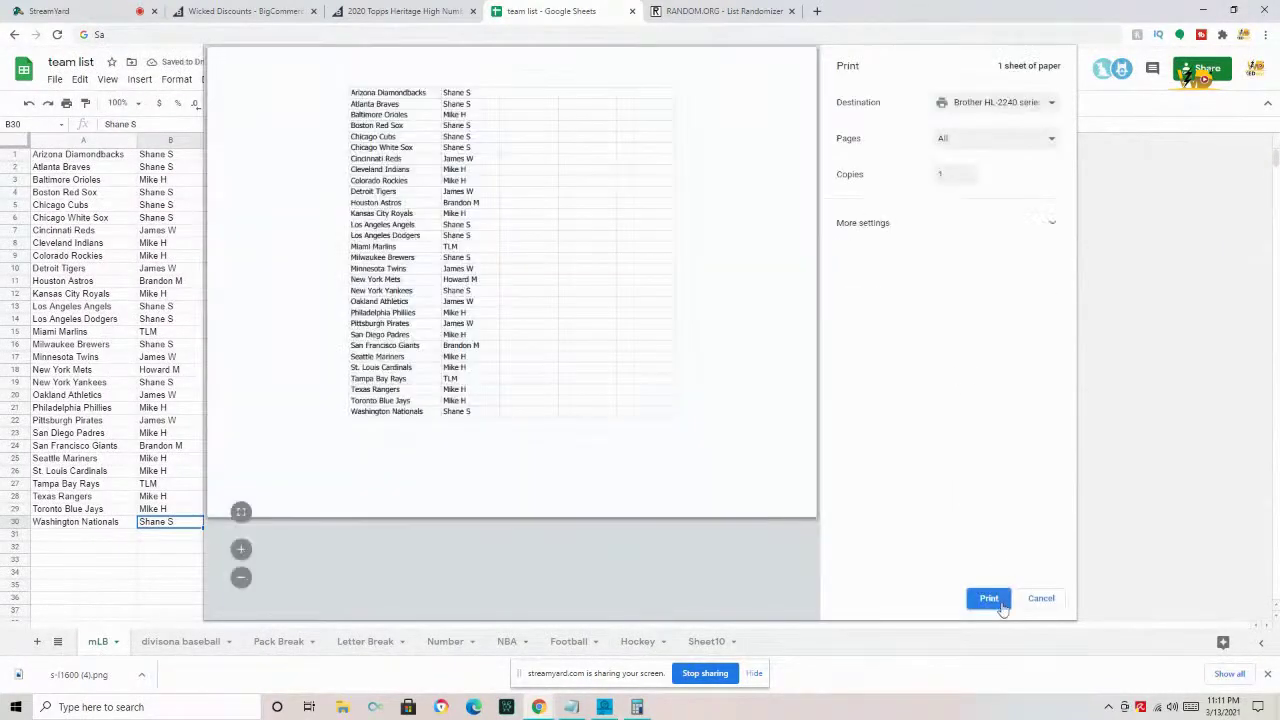
left_click(988, 598)
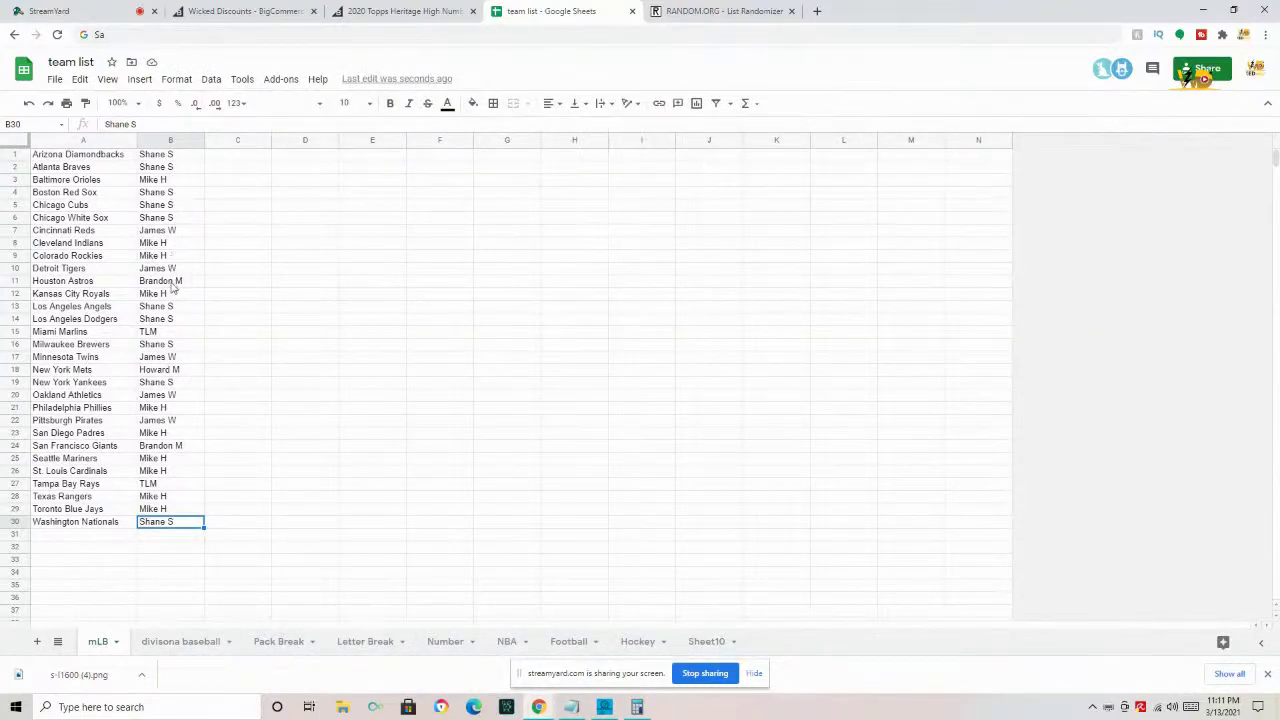
Check the New York Mets assignment and the assignments in rows 26 to 30, including Texas Rangers.
left_click(184, 372)
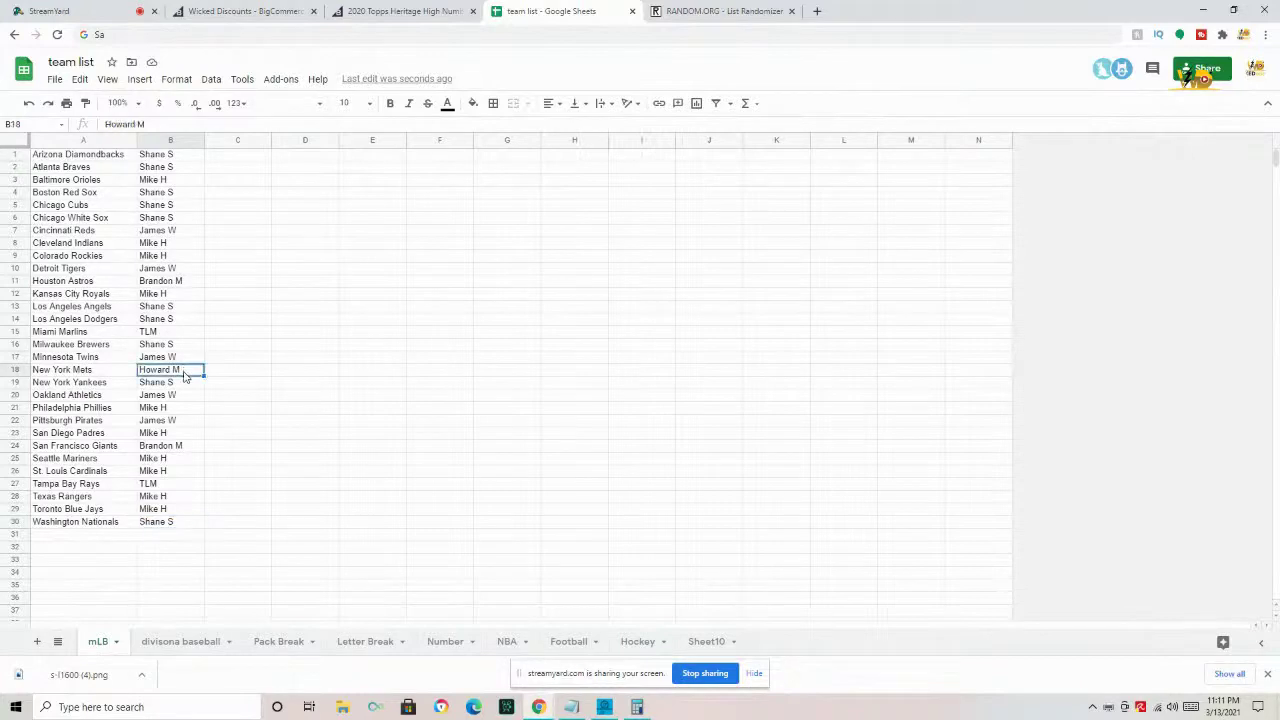
left_click_drag(176, 472, 186, 524)
left_click(177, 495)
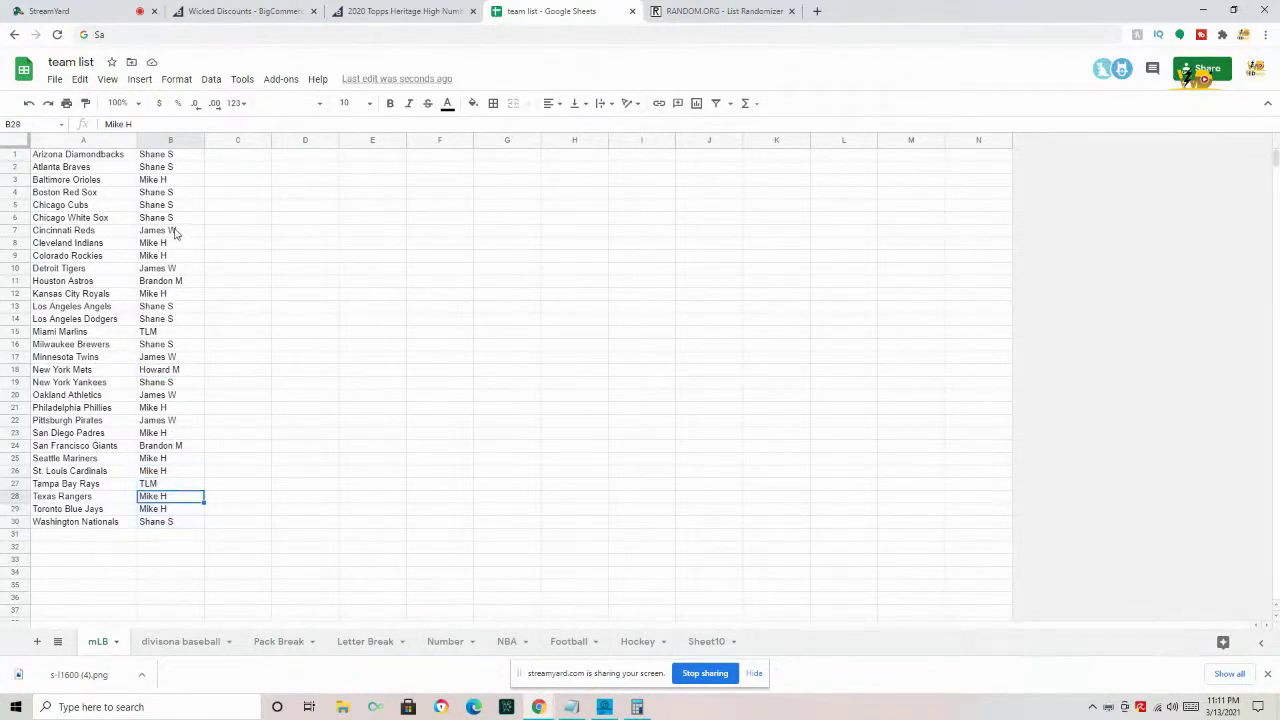
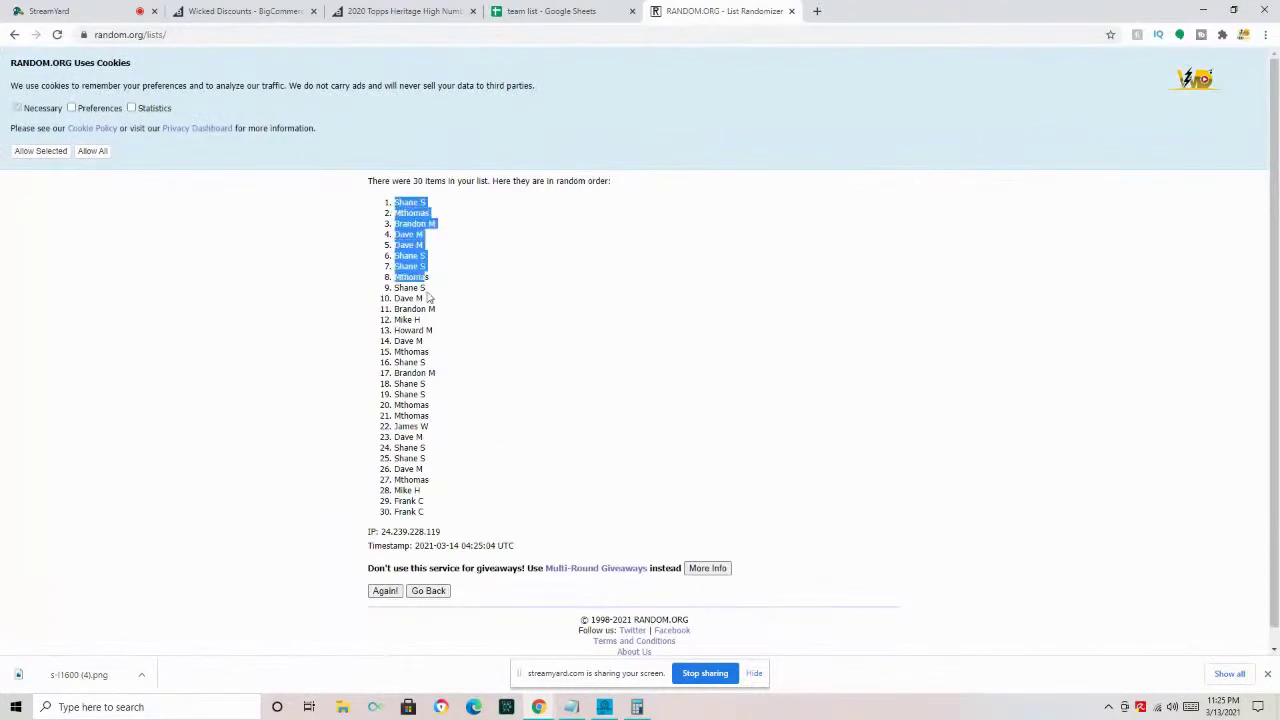
Copy the 30 randomized participant names from RANDOM.ORG into column B of the team list, beside the MLB teams.
key("ctrl+c")
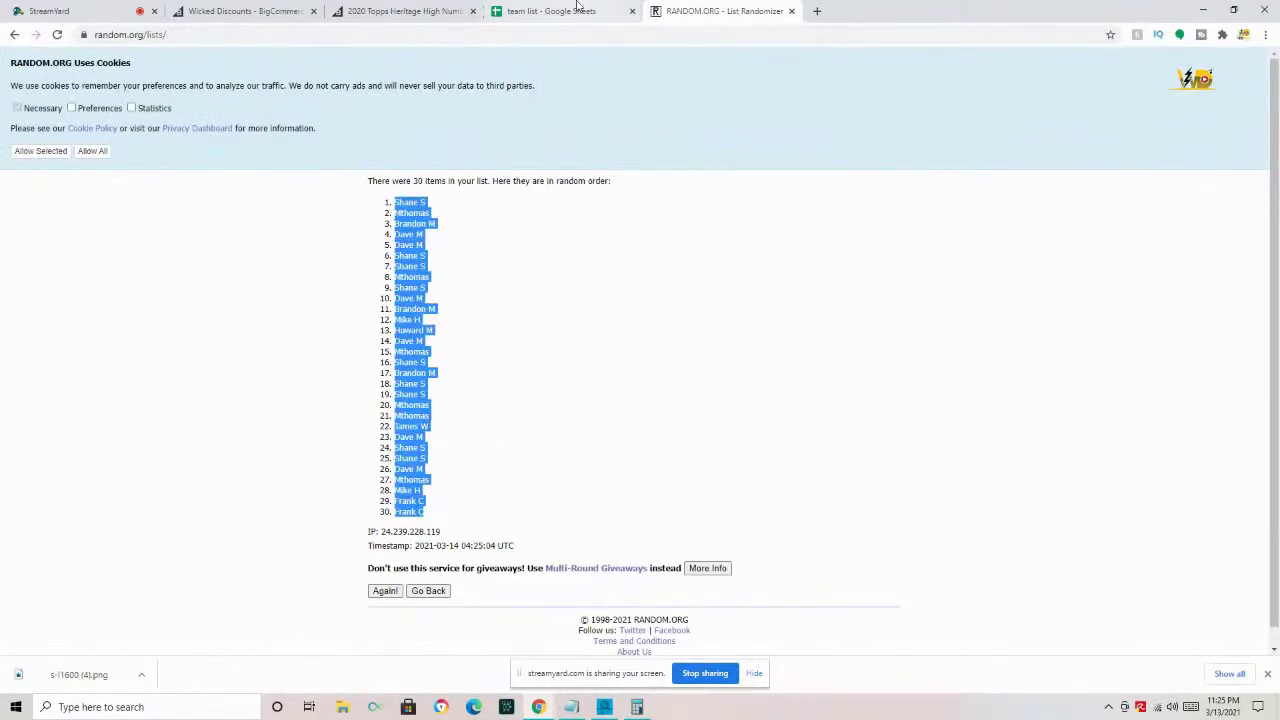
left_click(590, 11)
key("ctrl+v")
Copy the MLB teams in A1:A30, randomize them in the RANDOM.ORG List Randomizer, and select the resulting list.
left_click_drag(80, 154, 130, 532)
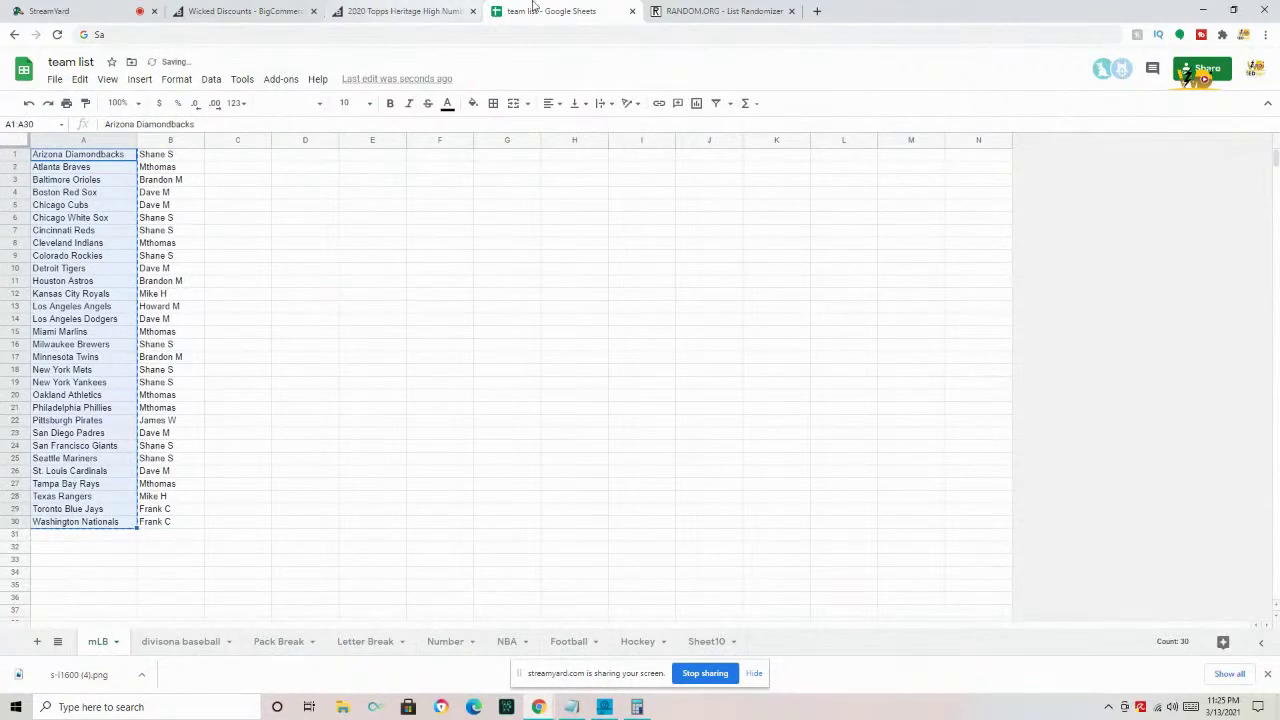
left_click(705, 11)
key("Return")
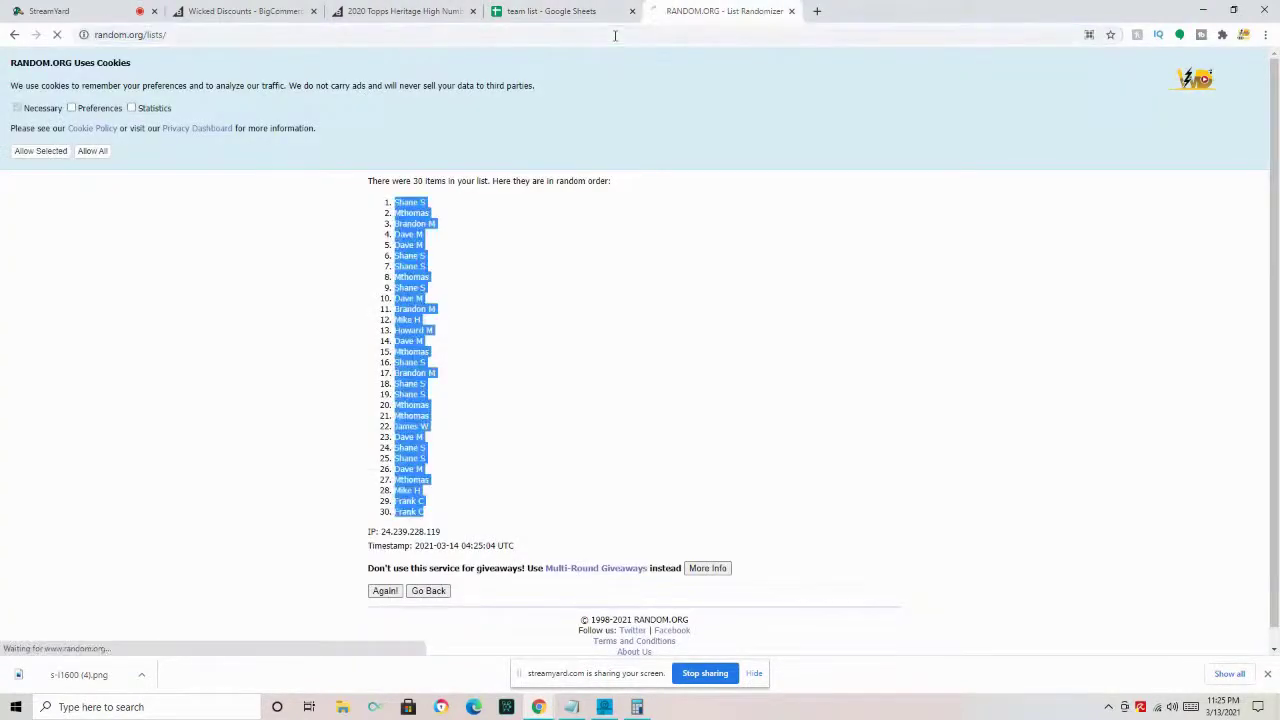
left_click(460, 306)
key("ctrl+v")
left_click(412, 461)
left_click_drag(396, 204, 515, 512)
Paste the randomized teams into column A of the team list and sort the sheet A → Z by that column.
left_click(561, 11)
key("ctrl+v")
left_click(130, 141)
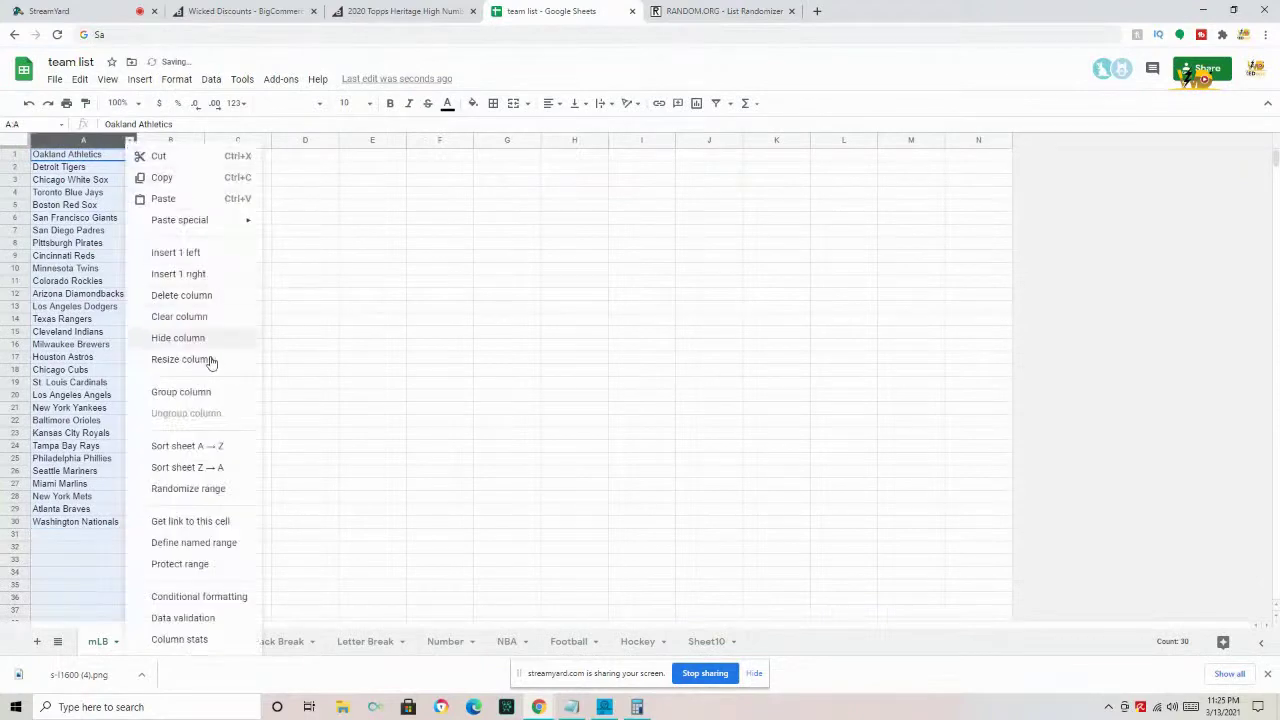
left_click(206, 446)
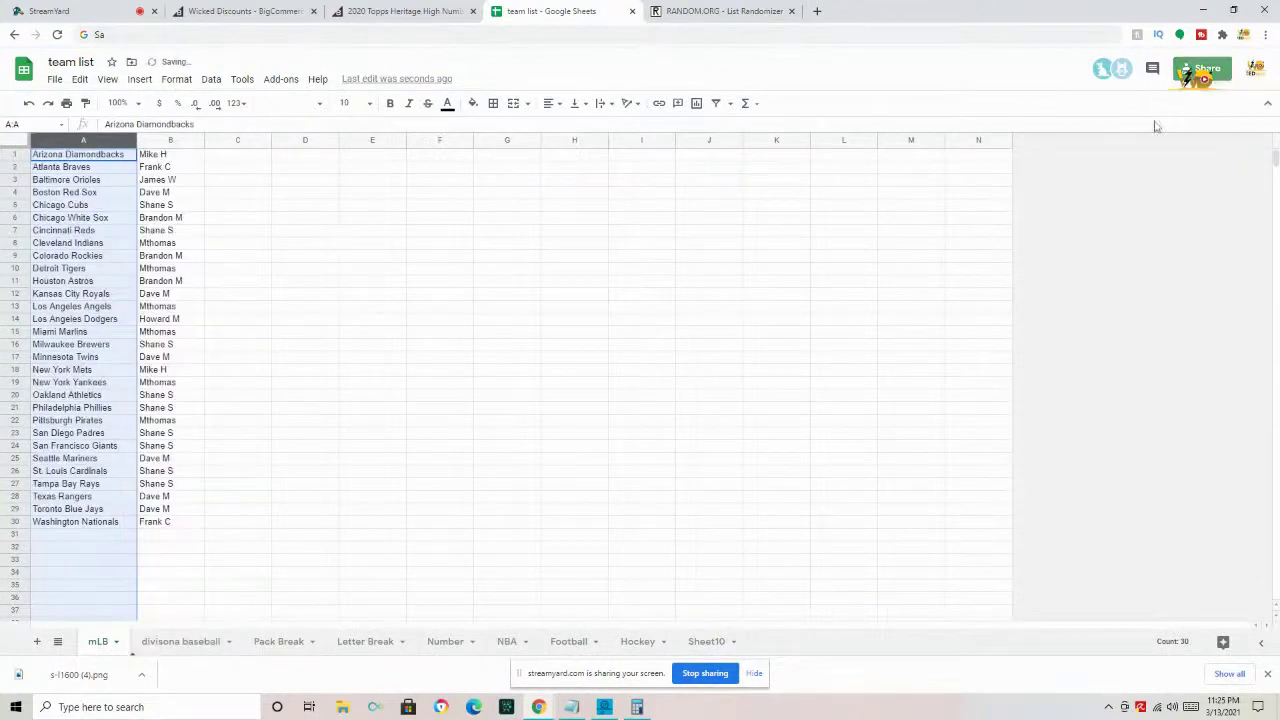
Copy the team list's sharing link and post it as a comment in the StreamYard broadcast chat.
left_click(1205, 69)
left_click(811, 469)
left_click(96, 7)
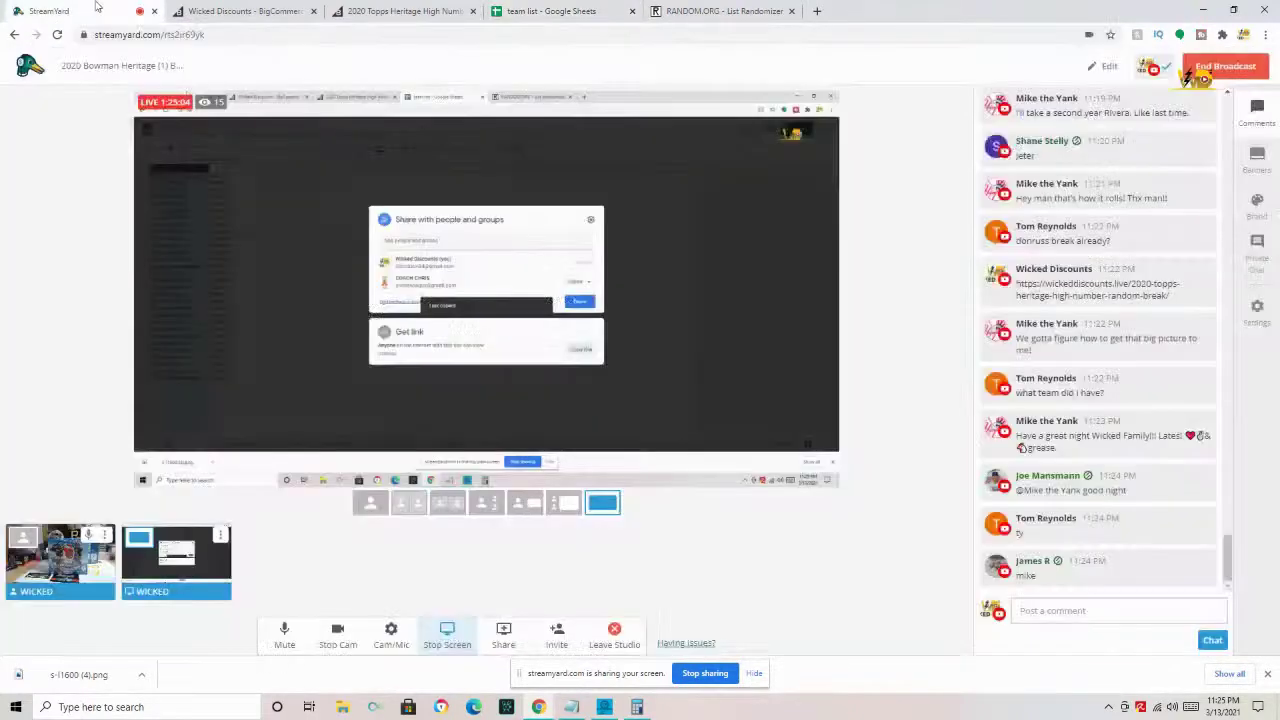
left_click(1100, 600)
key("ctrl+v")
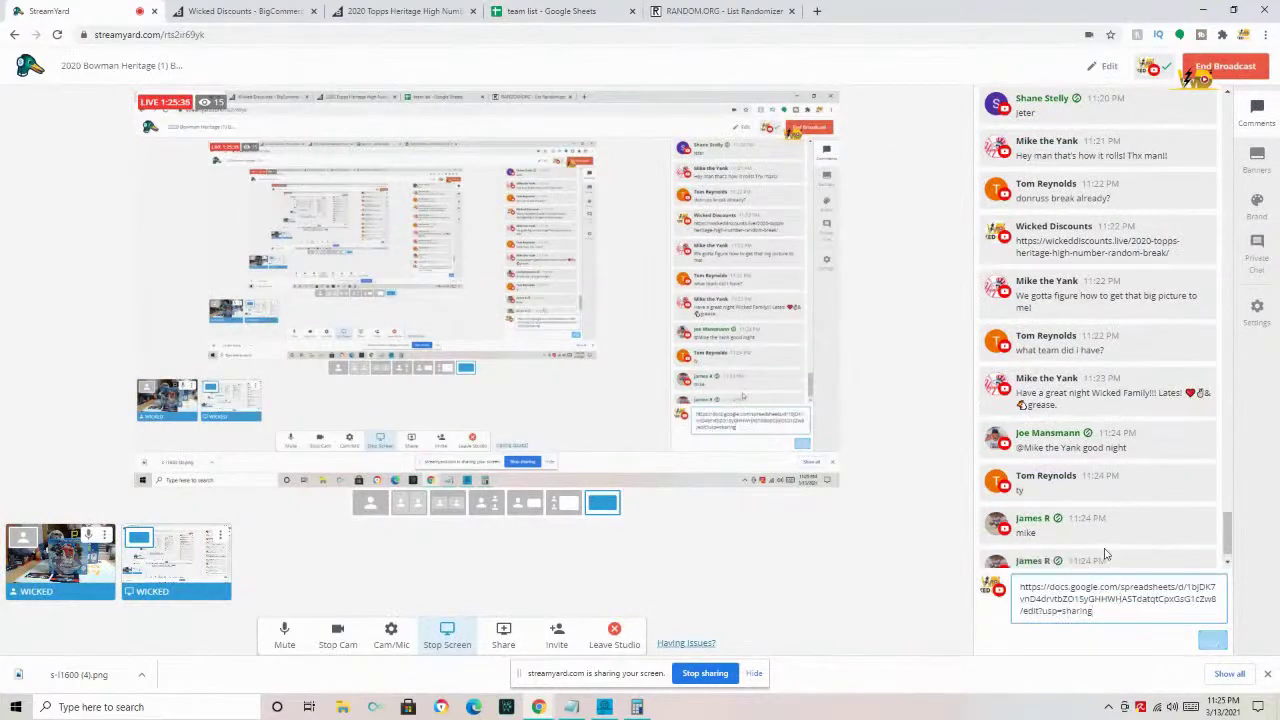
key("Return")
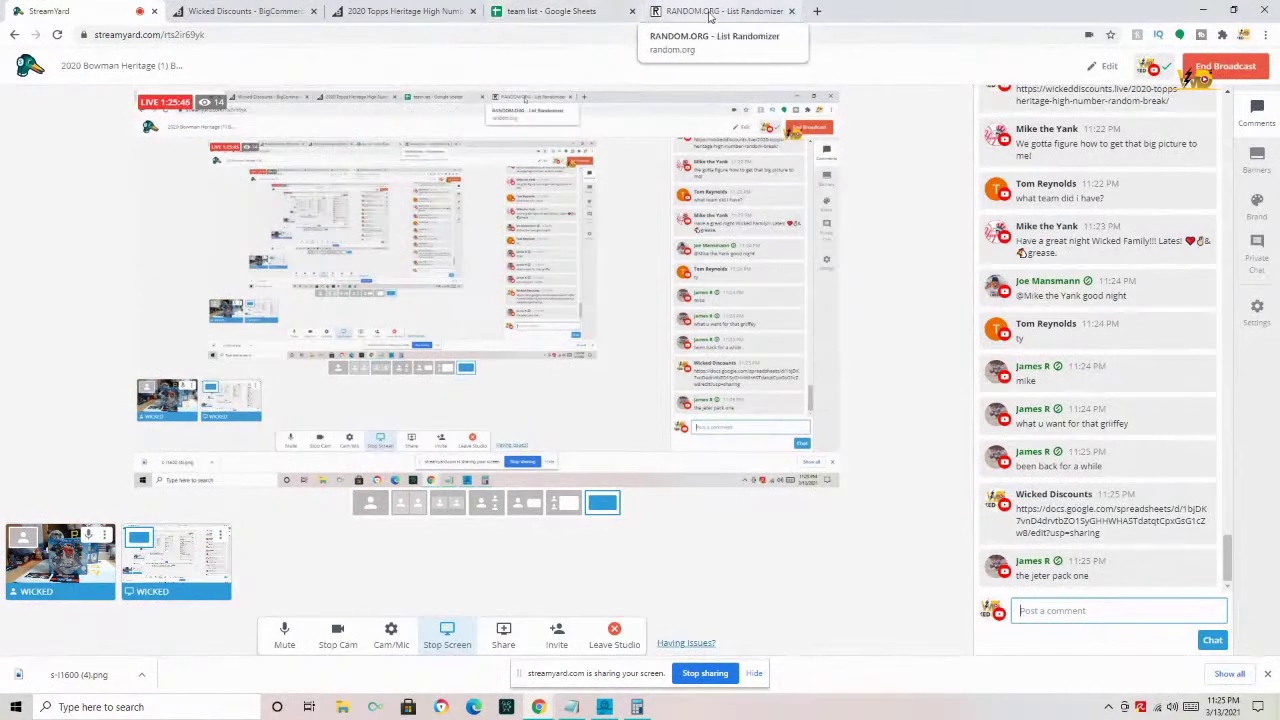
Return to the team list in Google Sheets and go through the participants assigned from Arizona Diamondbacks in row 1 to Detroit Tigers in row 10.
left_click(577, 8)
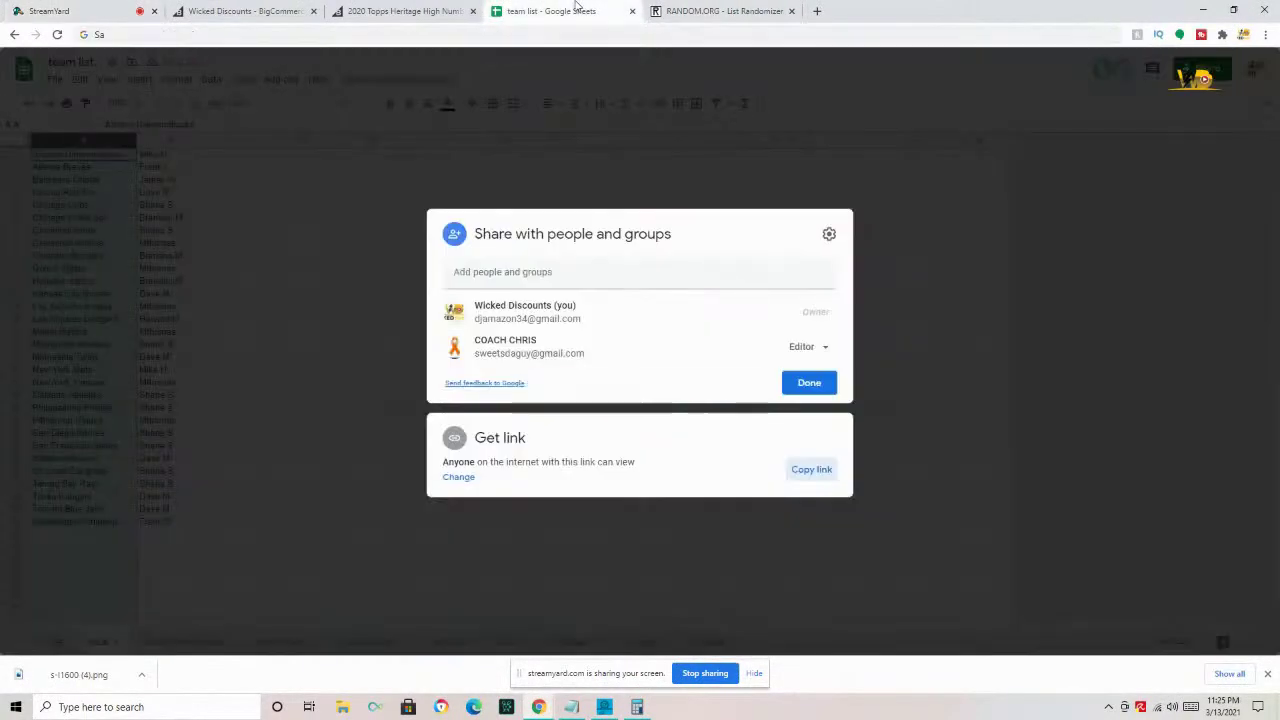
left_click(114, 280)
left_click(176, 157)
left_click(186, 168)
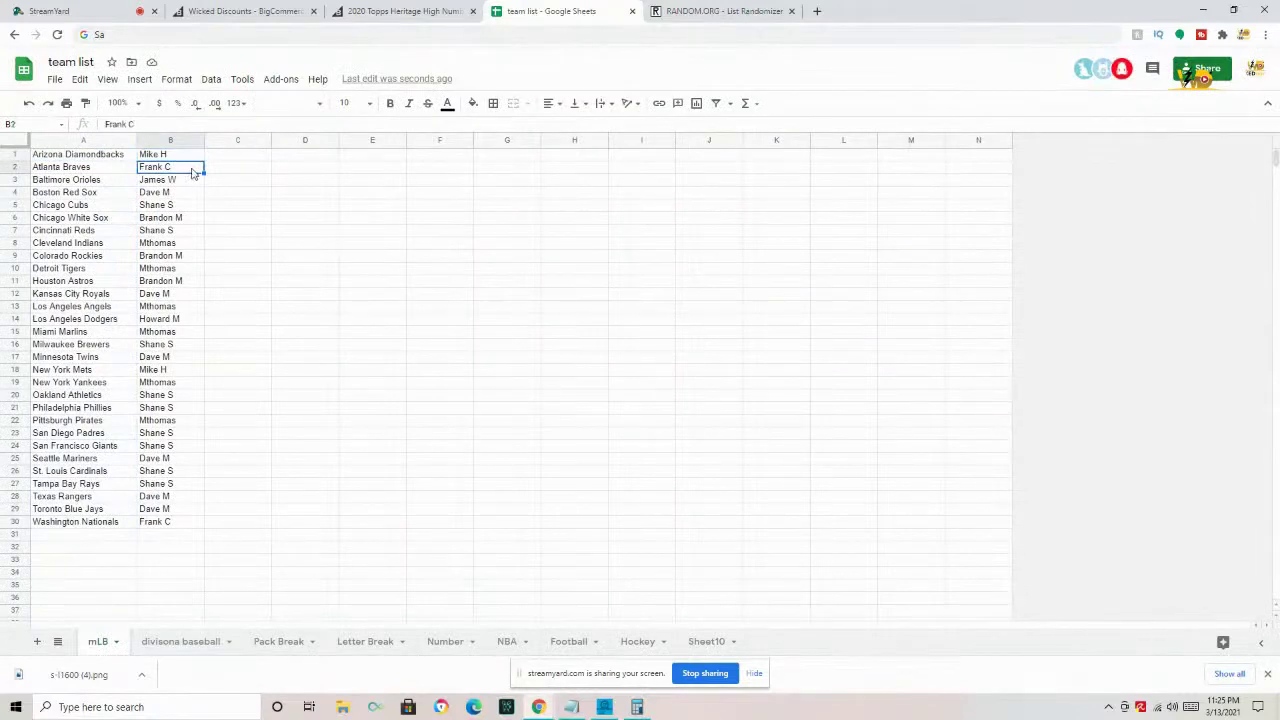
left_click(197, 182)
left_click(188, 198)
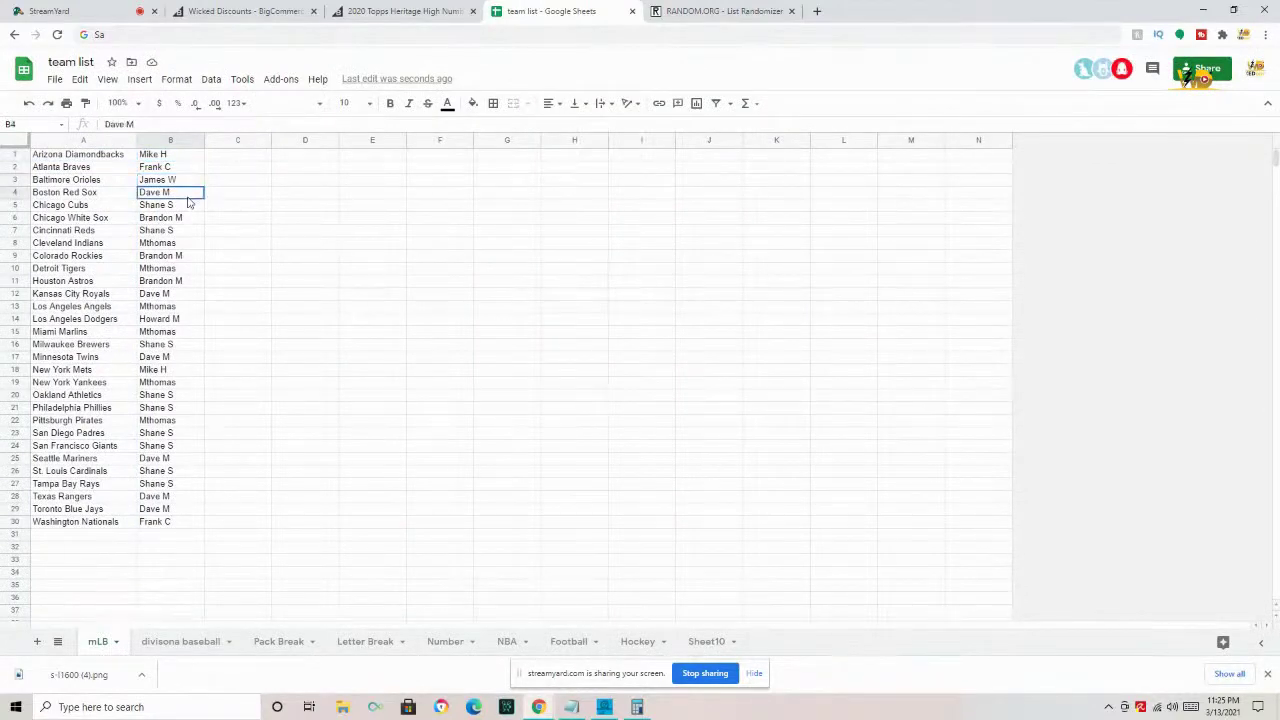
left_click(190, 207)
left_click(197, 224)
left_click(188, 235)
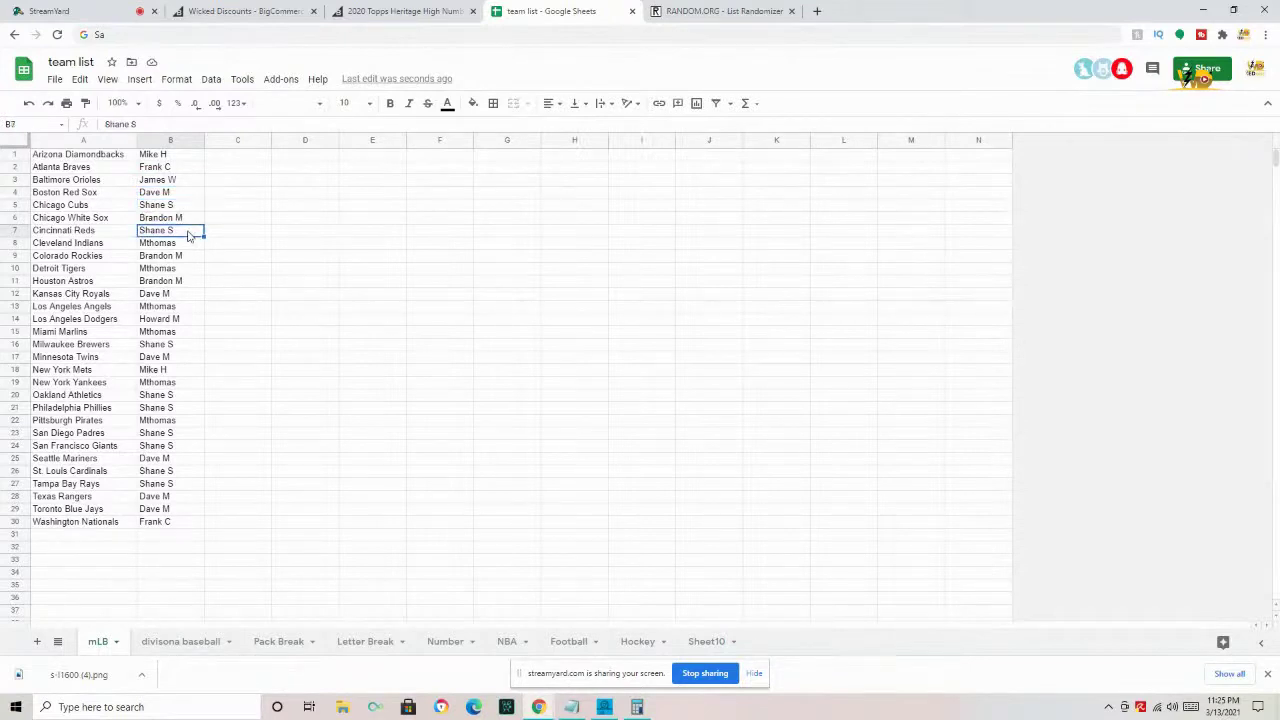
left_click(192, 245)
left_click(183, 261)
left_click(182, 270)
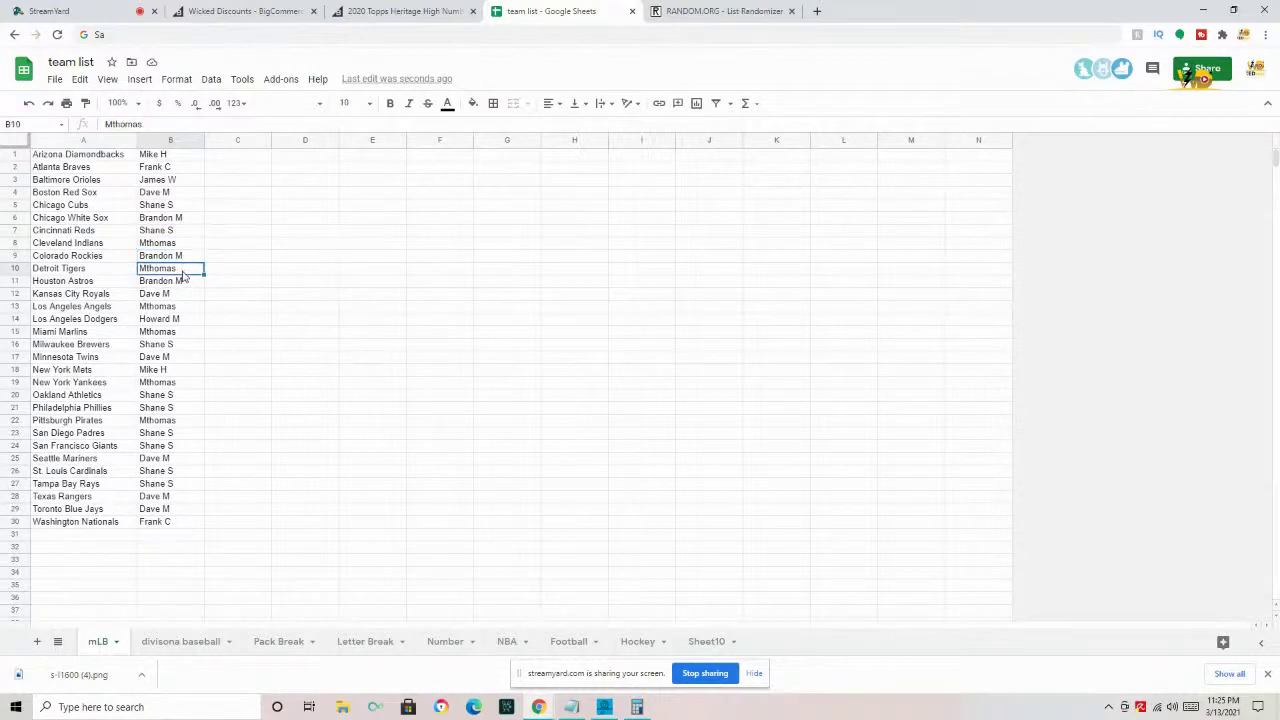
Go through the participants assigned to the teams from Houston Astros in row 11 to New York Yankees in row 19.
left_click(190, 284)
left_click(196, 297)
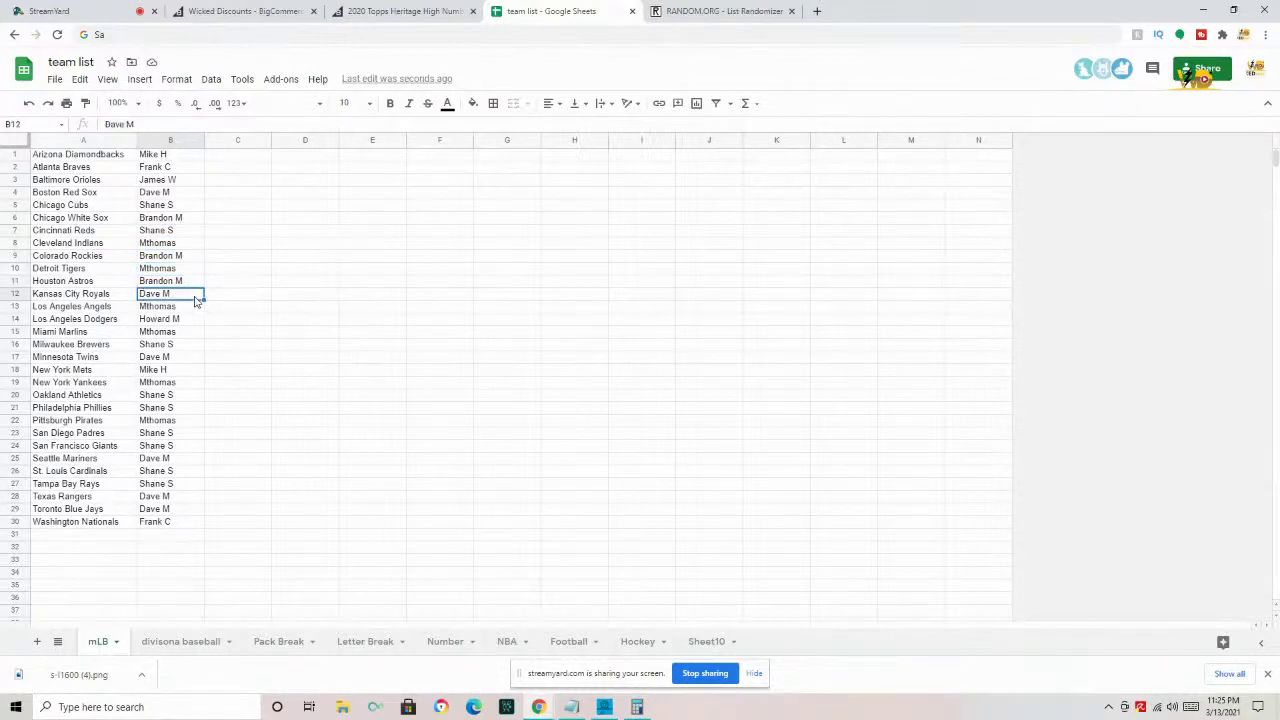
left_click(194, 308)
left_click(185, 321)
left_click(187, 336)
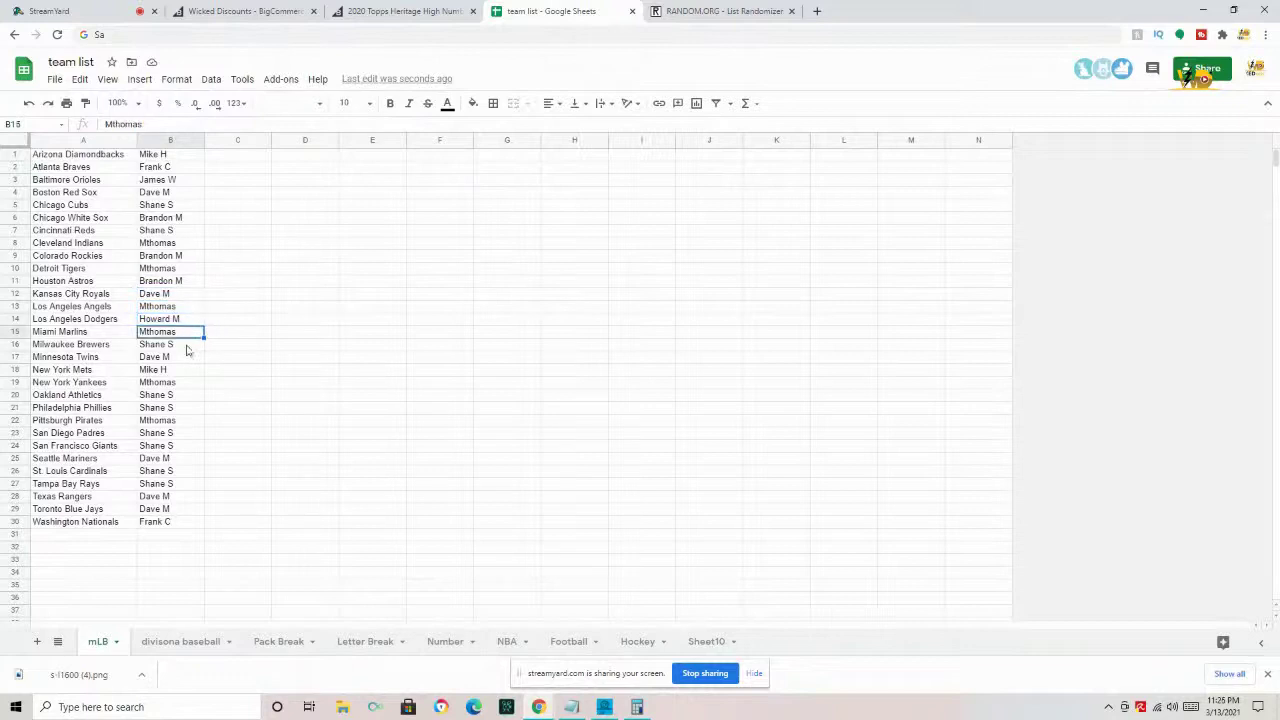
left_click(187, 350)
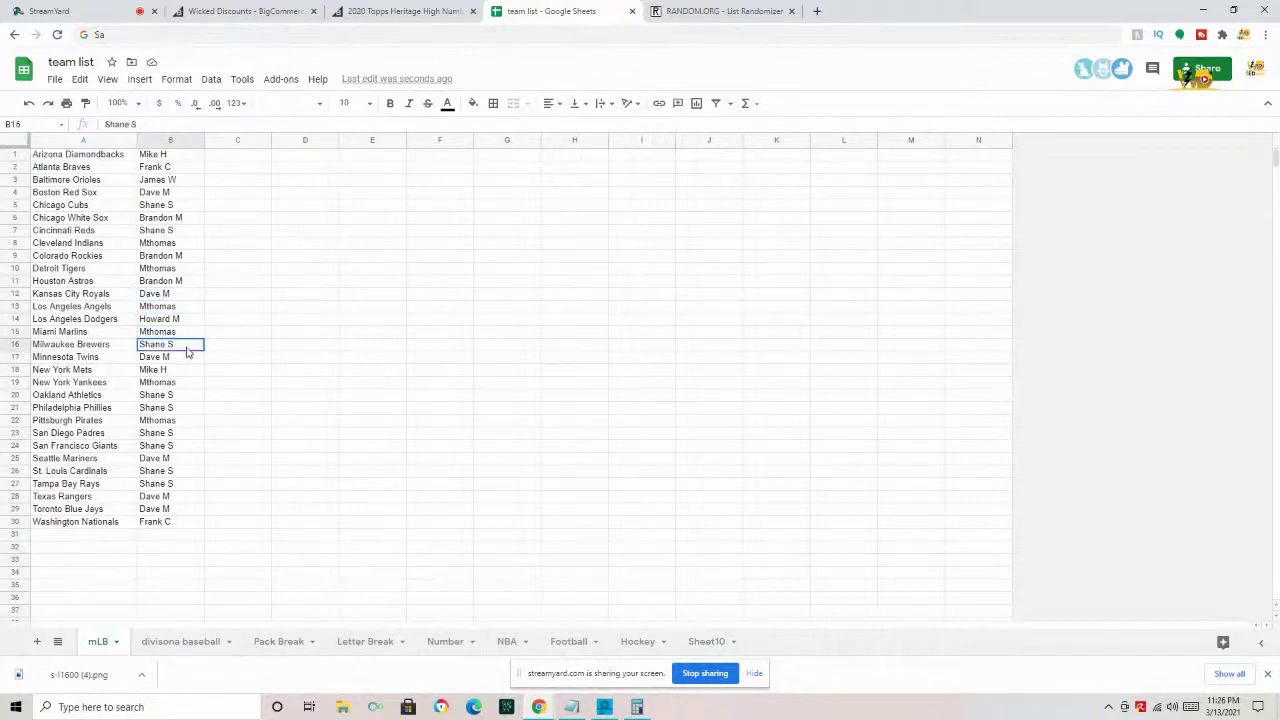
left_click(186, 357)
right_click(186, 360)
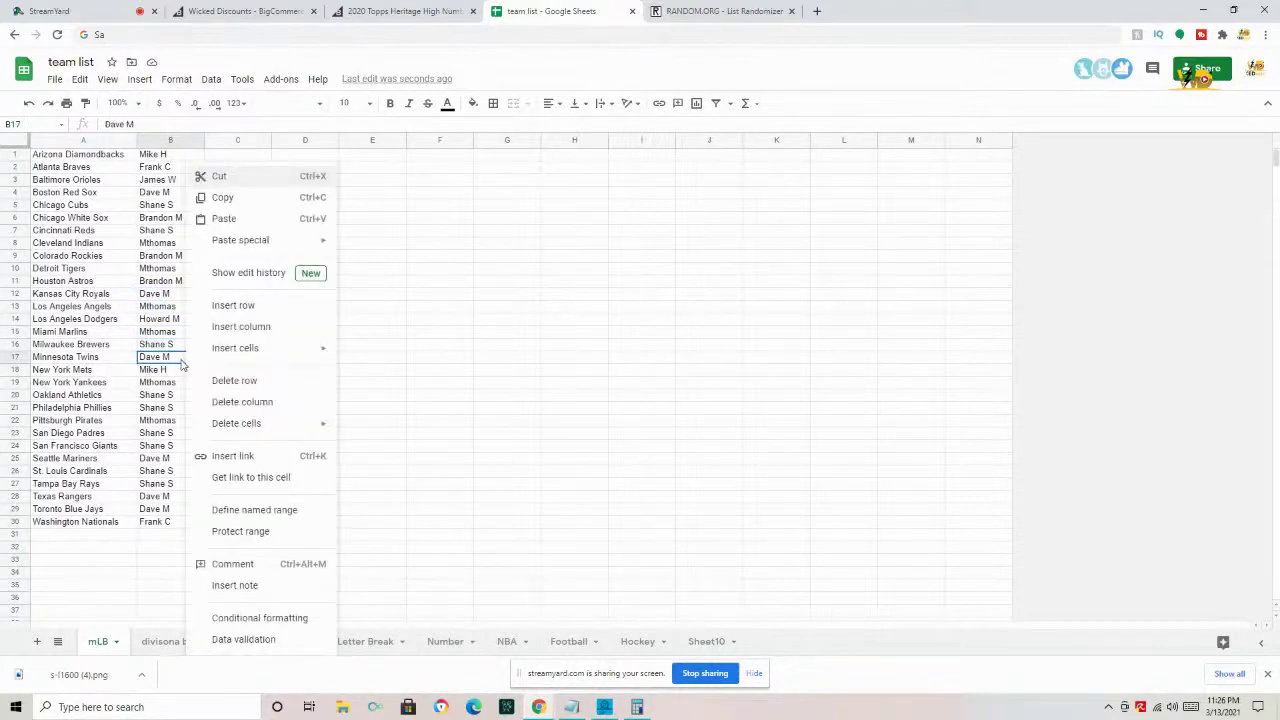
key("Escape")
left_click(179, 373)
left_click(190, 388)
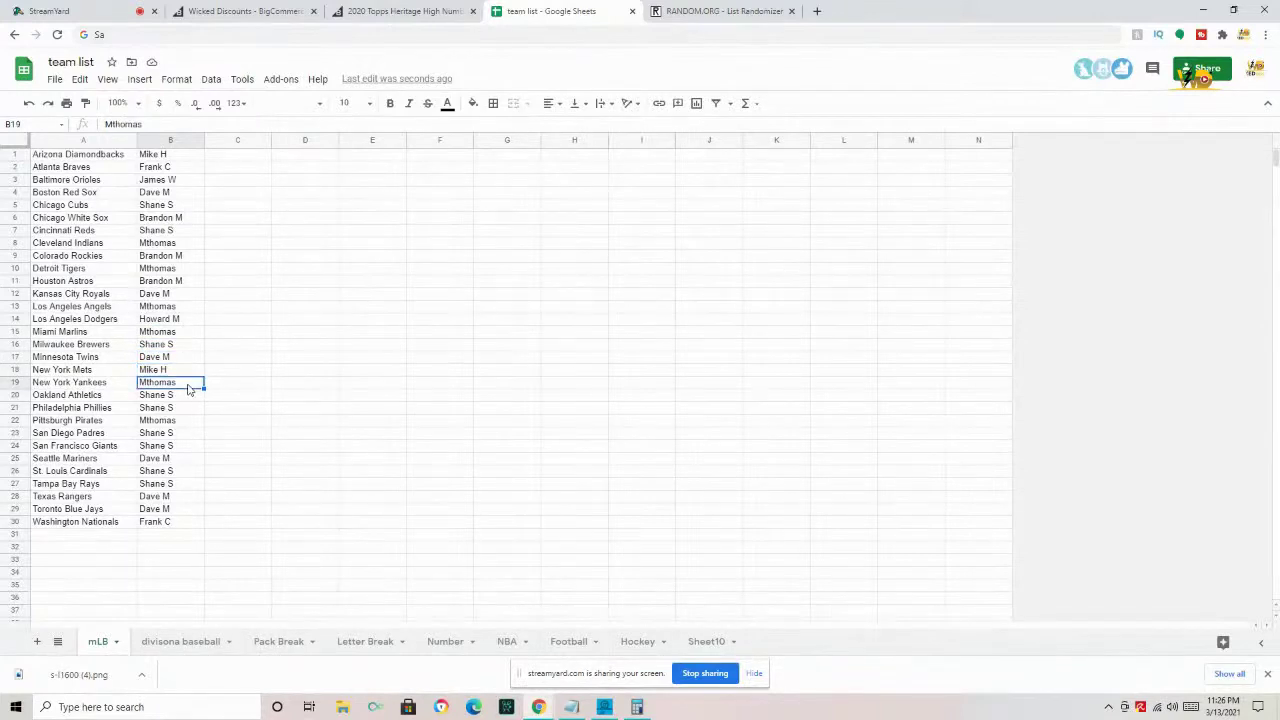
Go through the participants assigned to the teams from Oakland Athletics in row 20 to Washington Nationals in row 30.
left_click(188, 397)
left_click(182, 408)
left_click(187, 421)
left_click(190, 435)
left_click(188, 446)
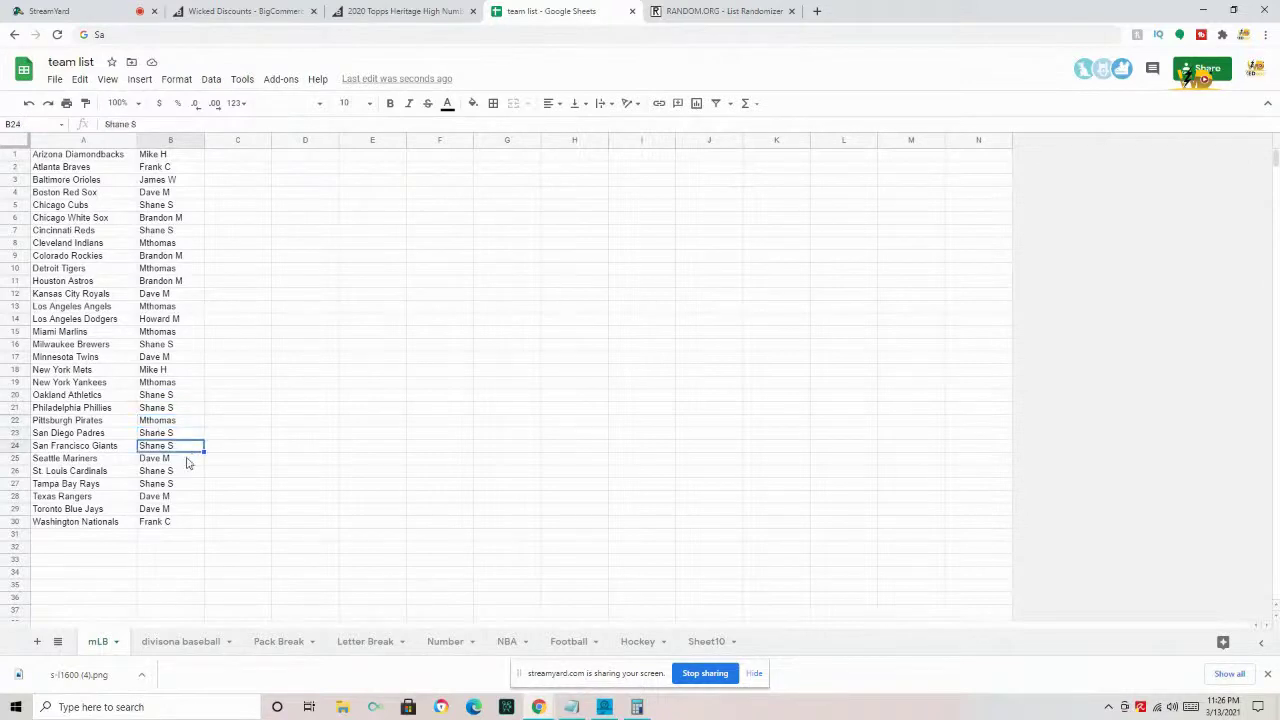
left_click(181, 460)
left_click(183, 474)
left_click(191, 486)
left_click(189, 500)
left_click(182, 511)
left_click(183, 525)
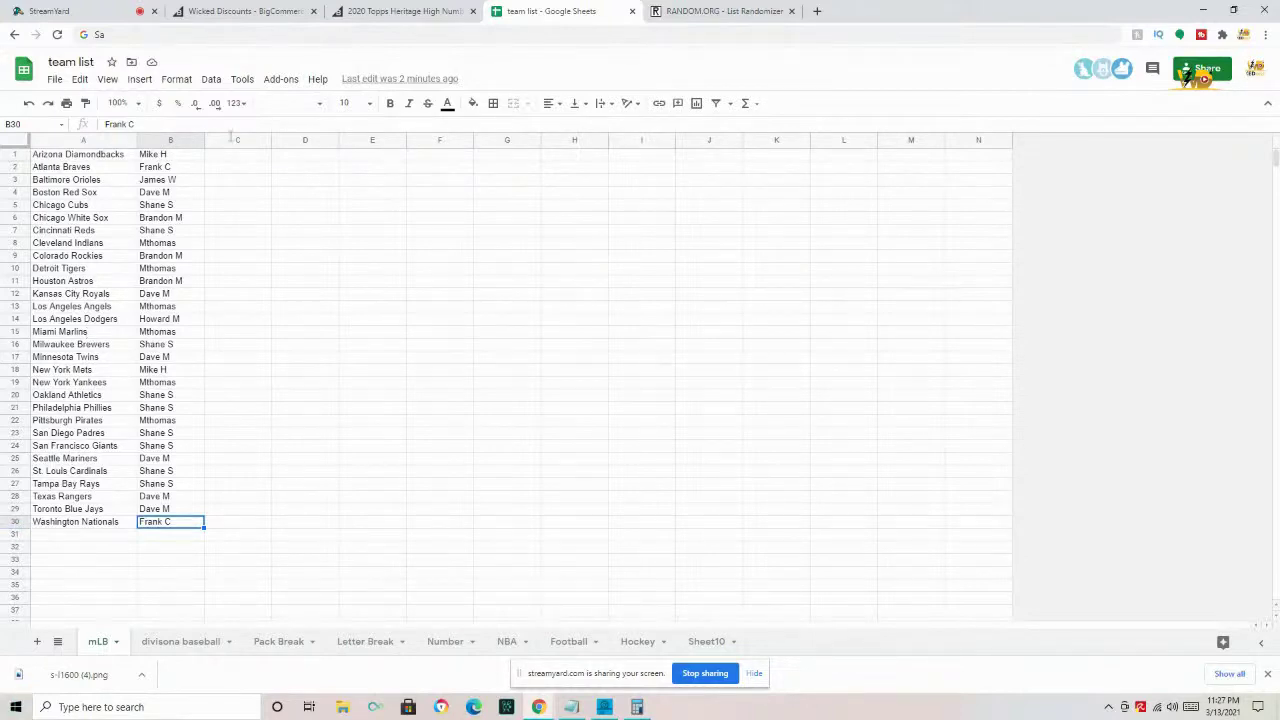
Check the participants assigned to Chicago White Sox, Seattle Mariners and Tampa Bay Rays.
left_click(194, 221)
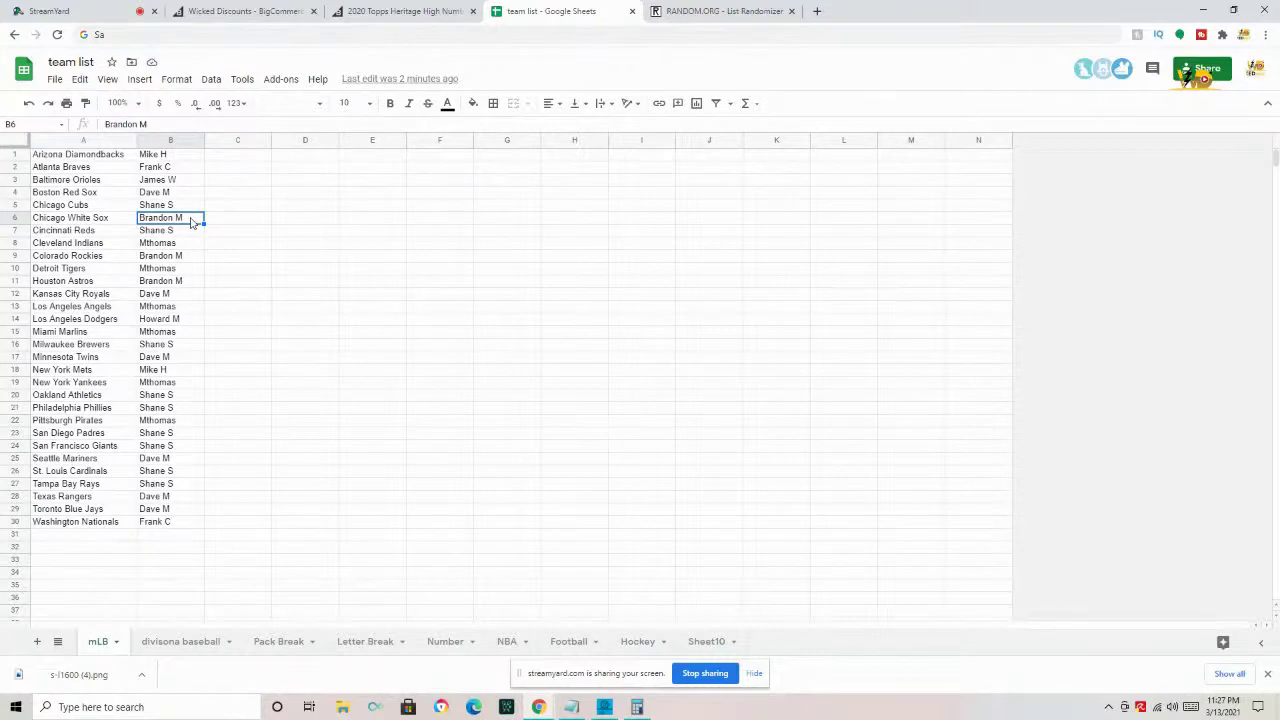
left_click(162, 462)
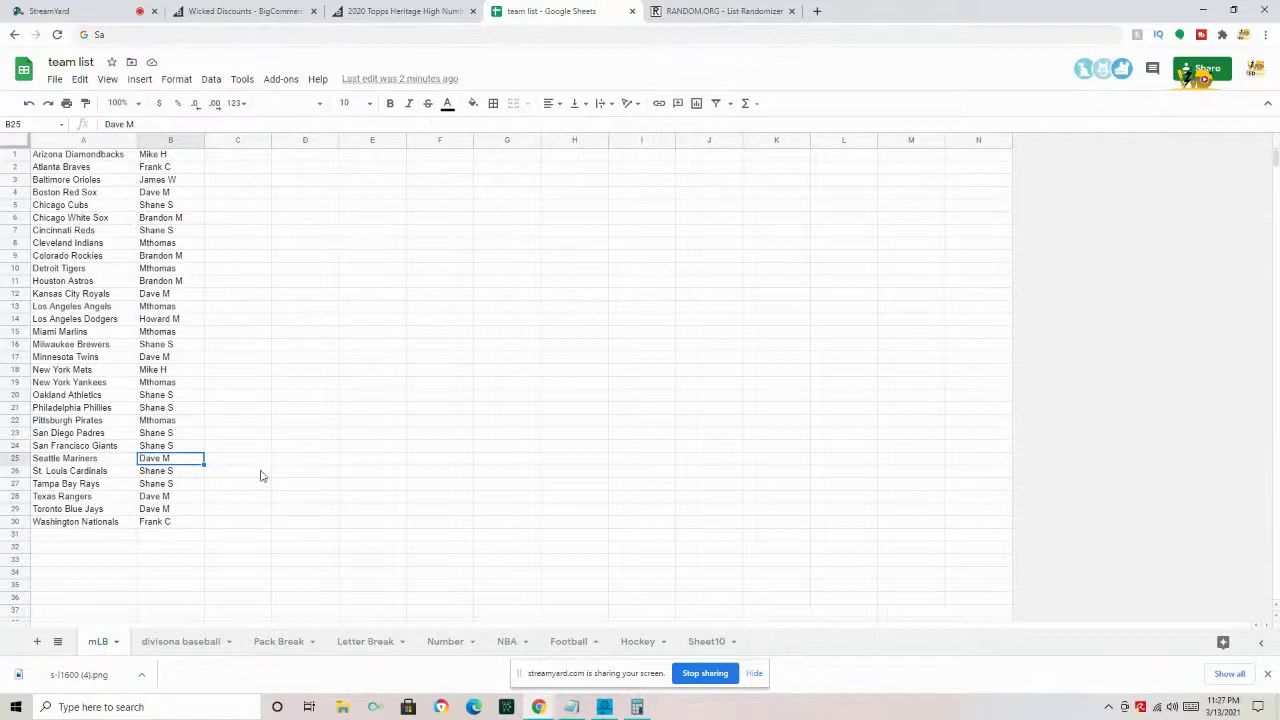
left_click(180, 485)
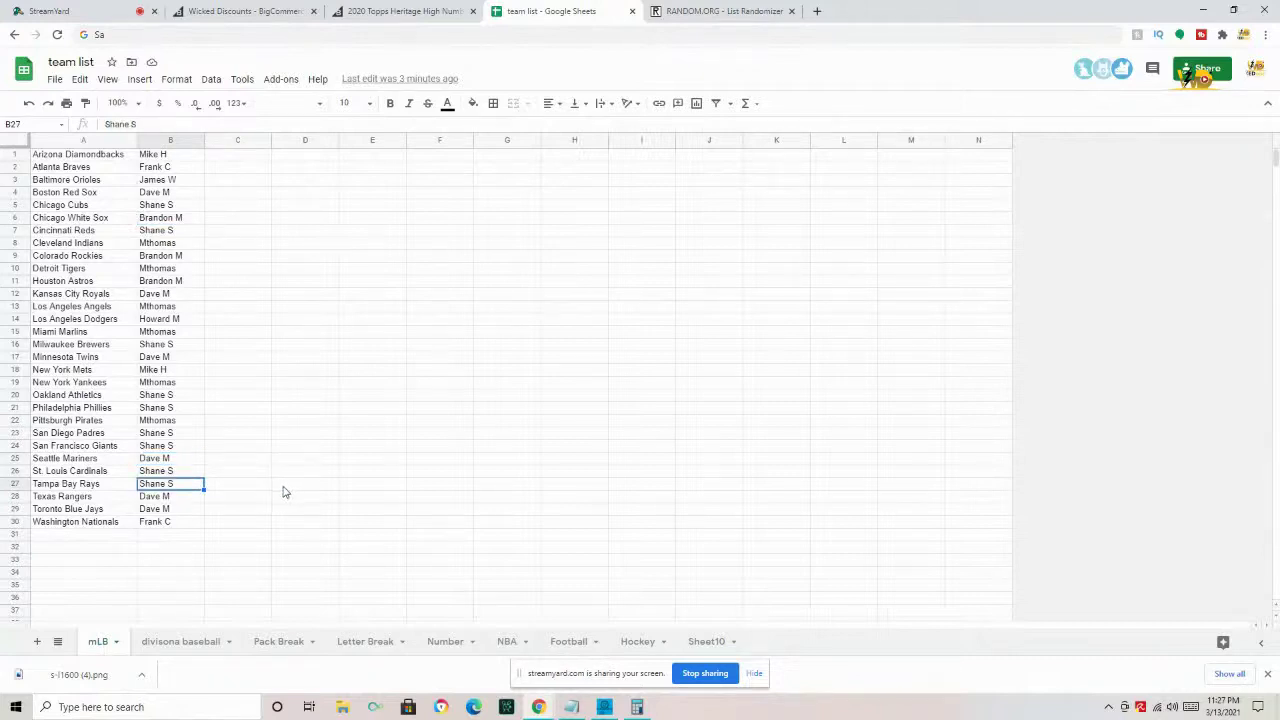
Print one landscape Letter copy of the current mLB sheet with the new assignments on the Brother HL-2240 series printer.
left_click(66, 103)
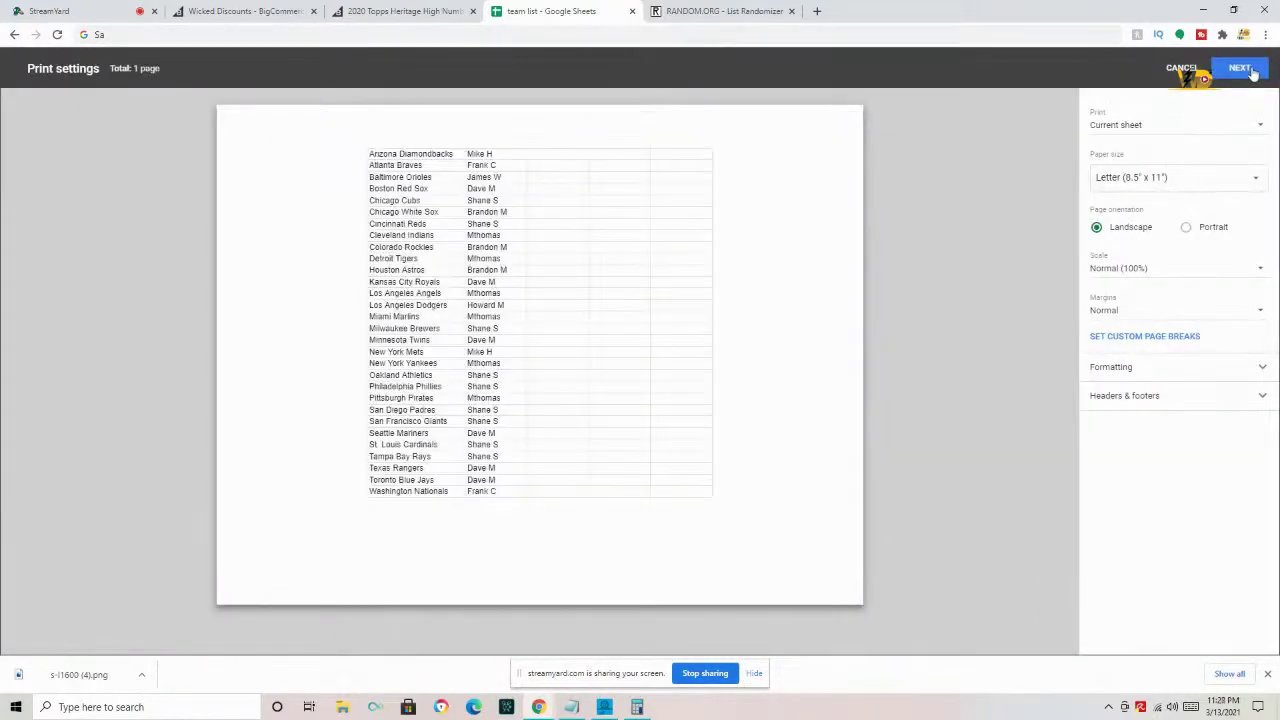
left_click(1240, 68)
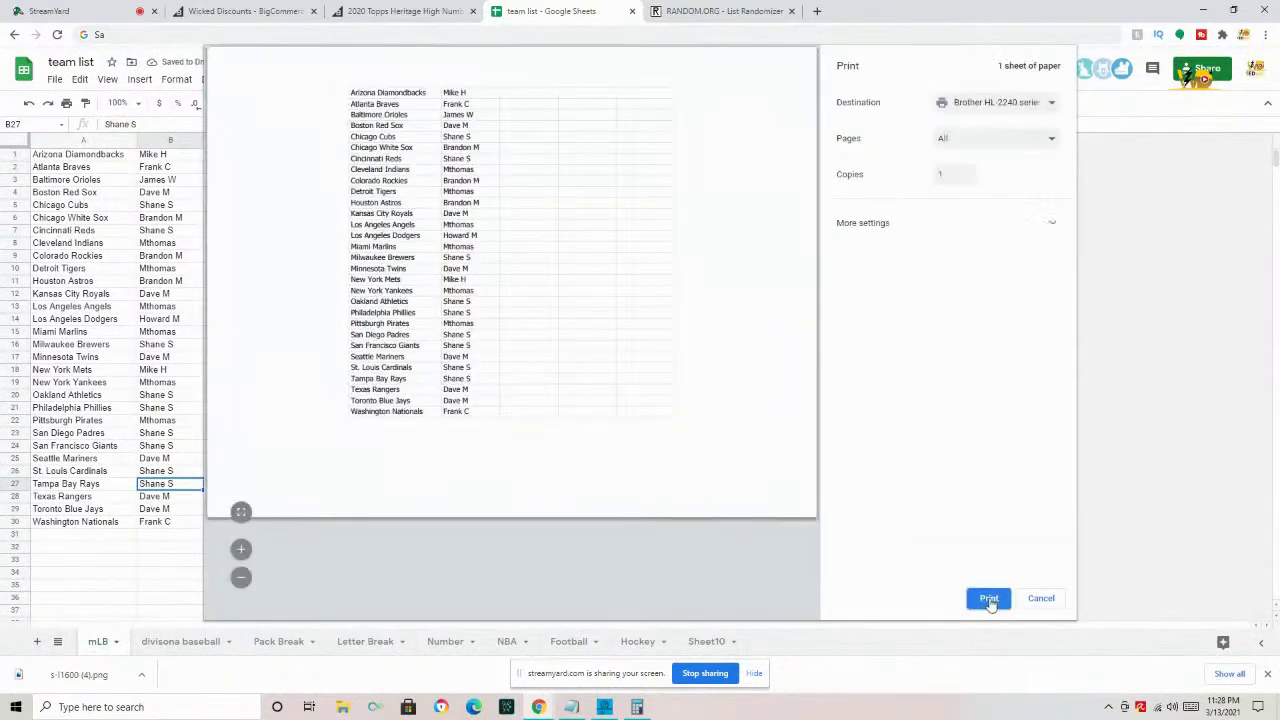
left_click(989, 600)
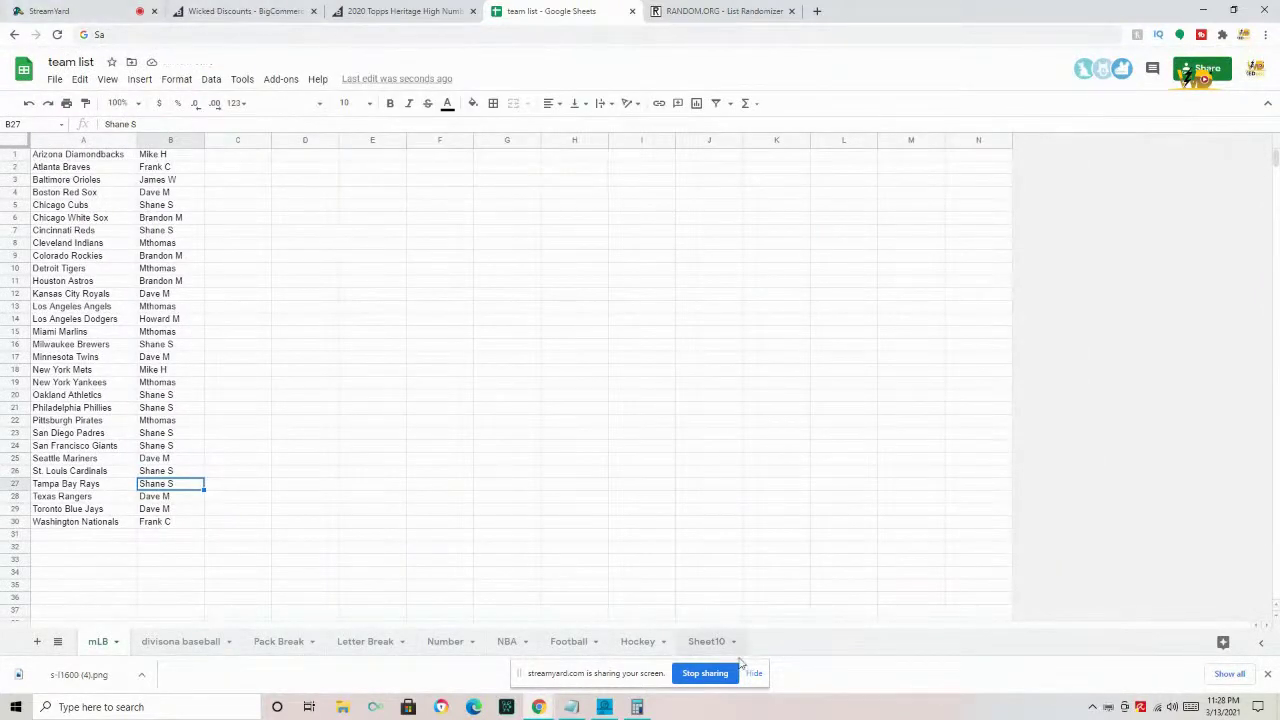